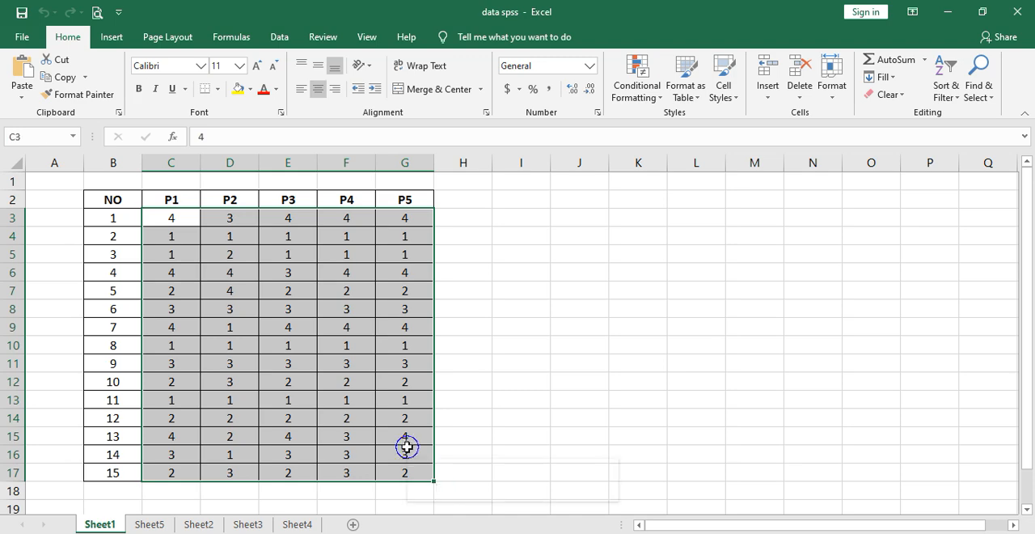
# - Copy the P1–P5 responses in C3:G17 from the Excel sheet and paste them into the first cell of the SPSS Data Editor
pyautogui.rightClick(406, 447)
pyautogui.click(441, 135)
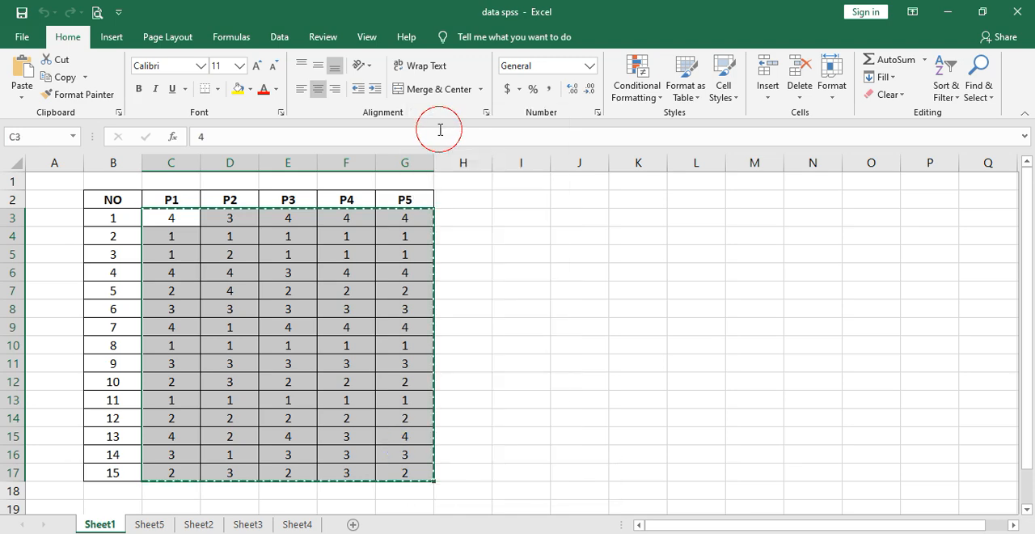
pyautogui.hotkey('alt', 'Tab')
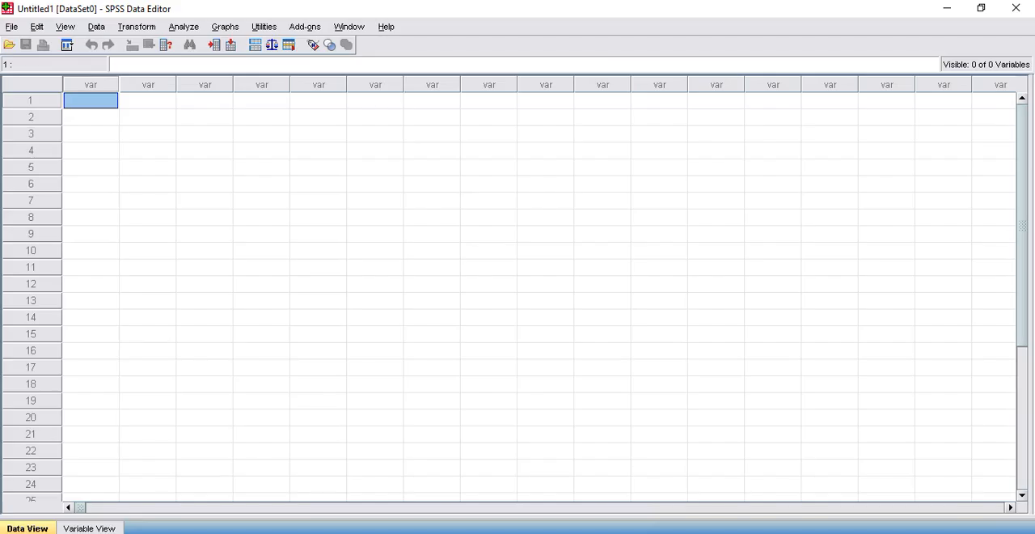
pyautogui.rightClick(103, 113)
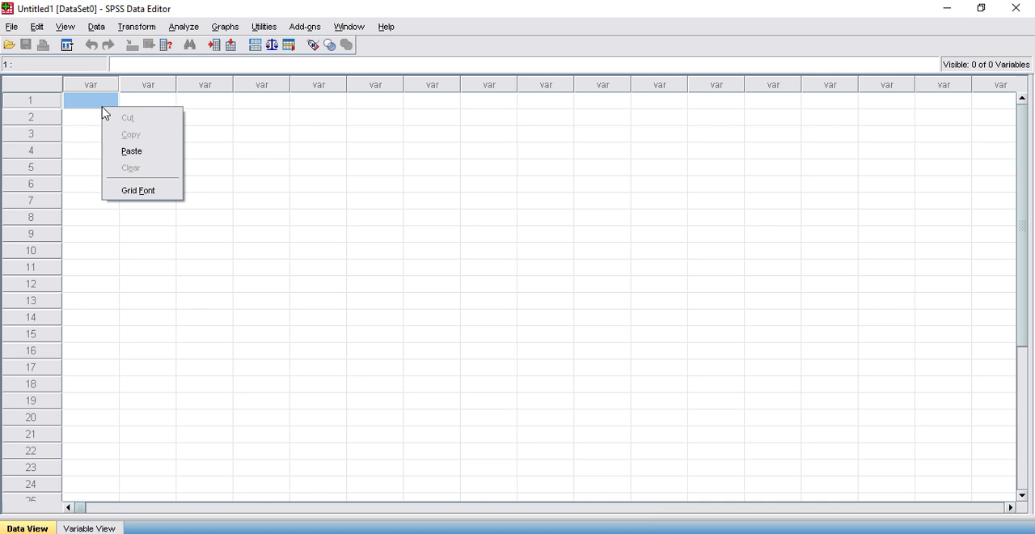
pyautogui.click(135, 153)
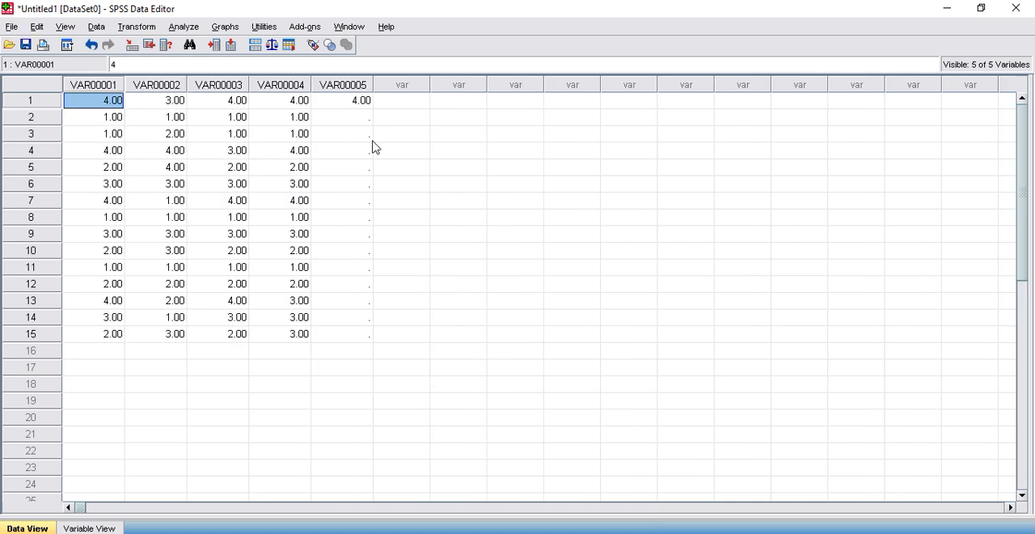
# - Copy the P5 responses in G3:G17 from Excel and paste them over rows 1–15 of the fifth variable in SPSS
pyautogui.hotkey('alt', 'Tab')
pyautogui.moveTo(403, 219); pyautogui.dragTo(404, 474)
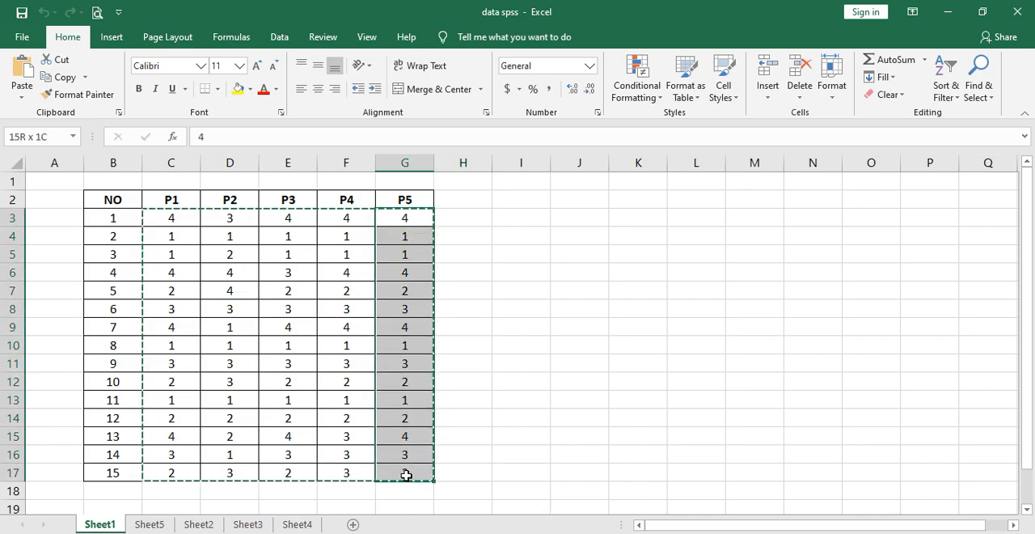
pyautogui.hotkey('ctrl', 'c')
pyautogui.hotkey('alt', 'Tab')
pyautogui.moveTo(364, 101); pyautogui.dragTo(363, 335)
pyautogui.rightClick(333, 106)
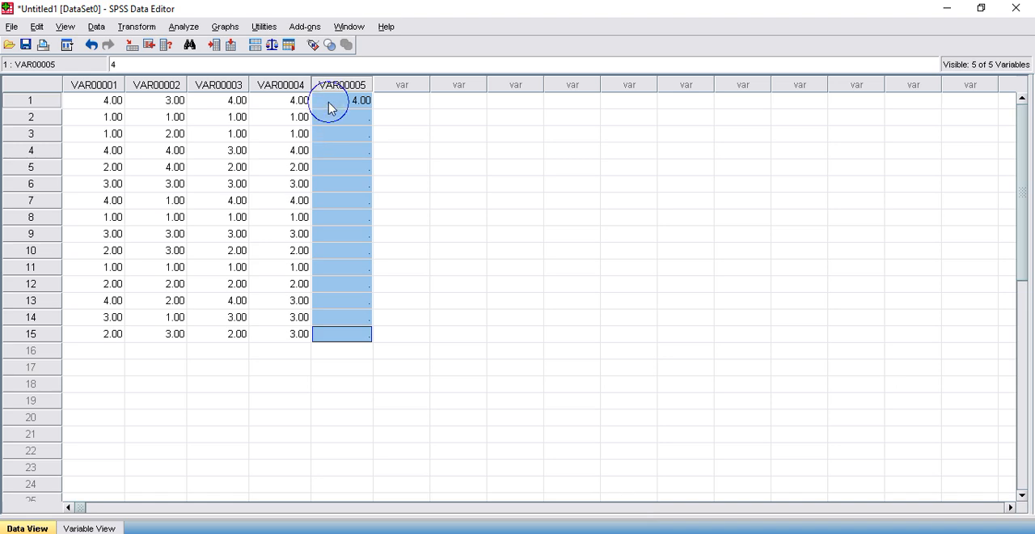
pyautogui.click(365, 145)
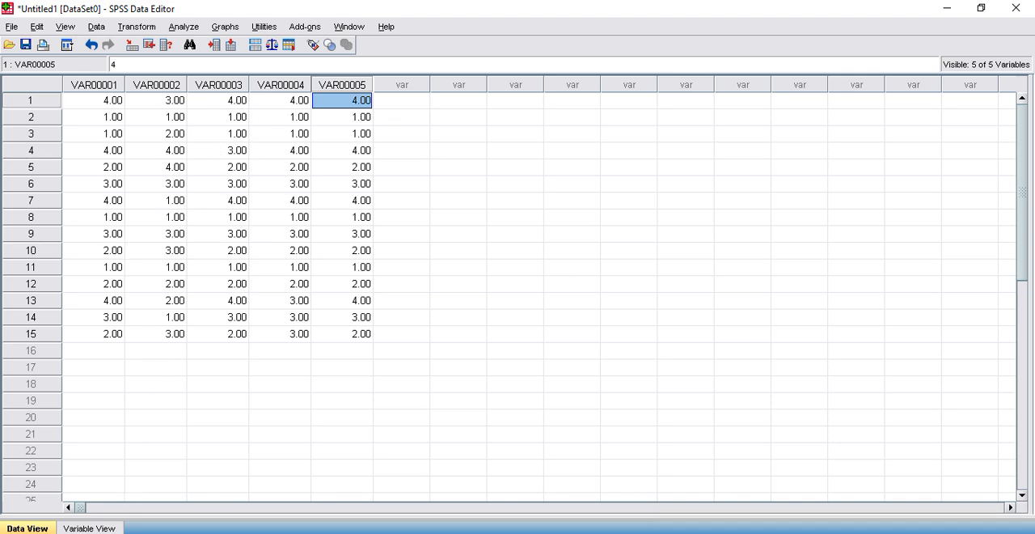
# - Switch to the variable definitions and rename the first variable P1
pyautogui.click(89, 528)
pyautogui.click(111, 84)
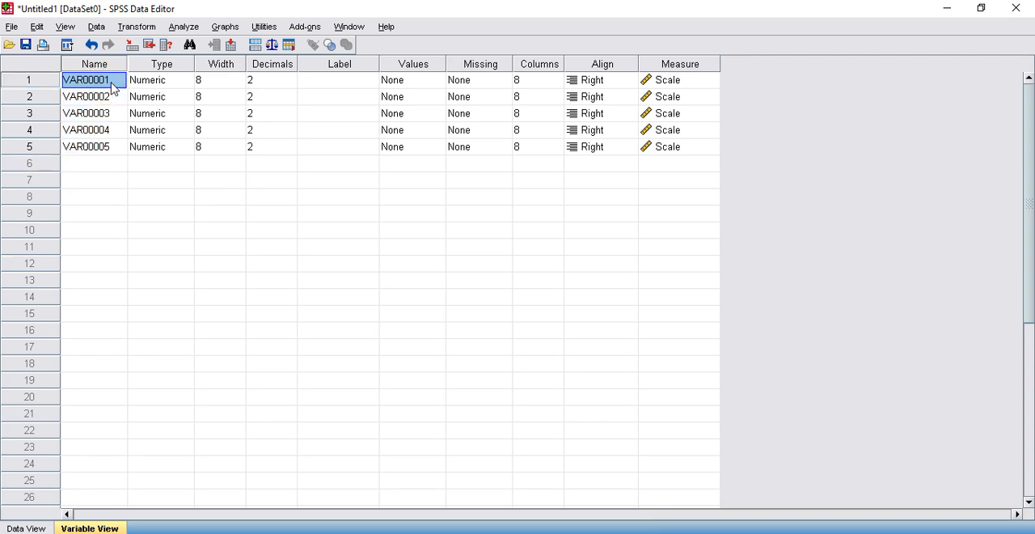
pyautogui.write('p')
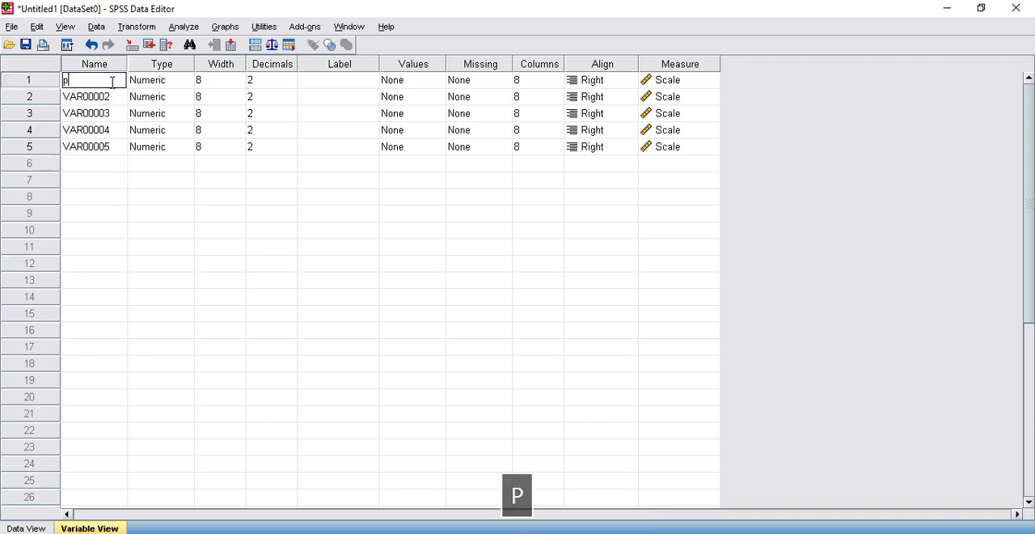
pyautogui.press('BackSpace')
pyautogui.press('Tab')
pyautogui.press('capslock')
pyautogui.press('p')
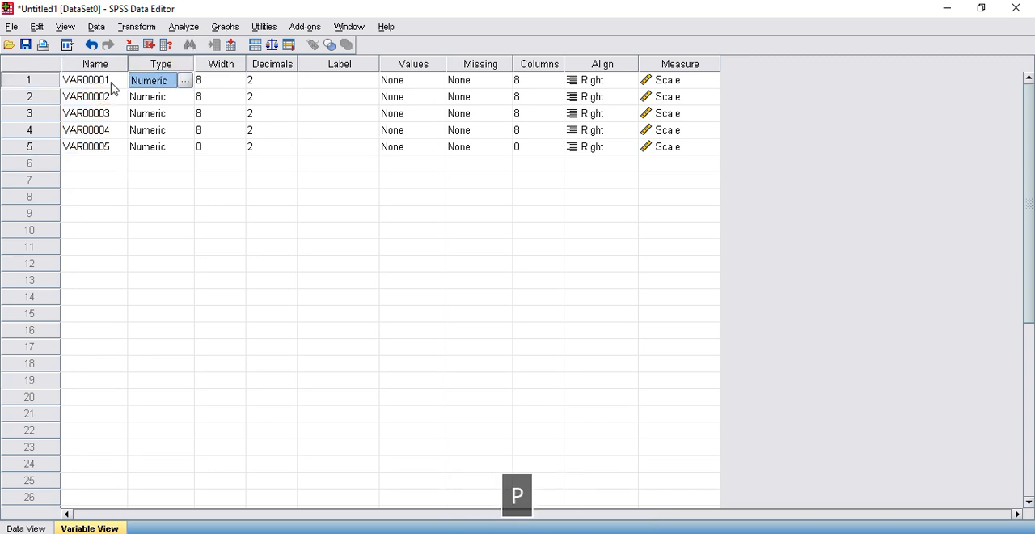
pyautogui.click(112, 84)
pyautogui.write('P1')
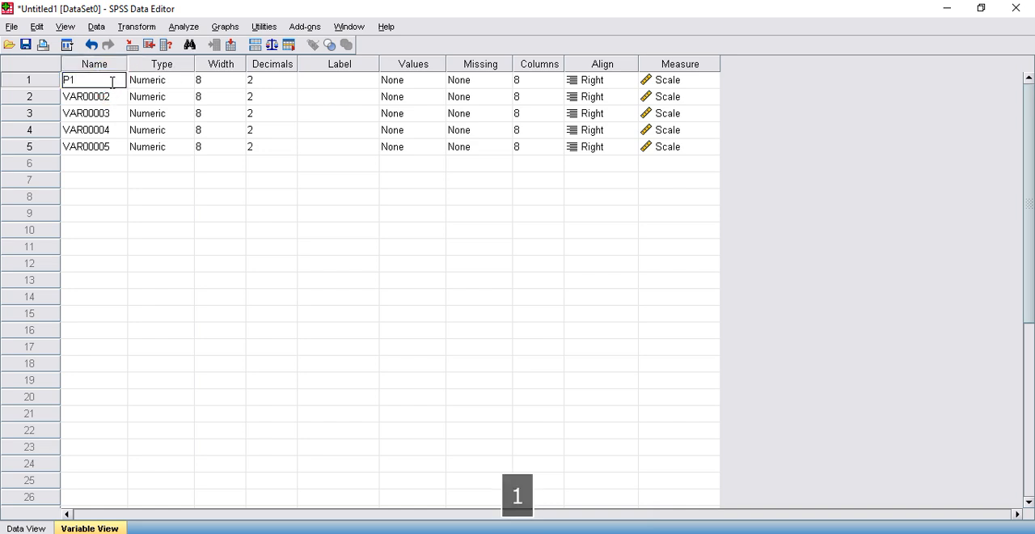
# - Rename the second through fifth variables P2, P3, P4 and P5
pyautogui.click(113, 99)
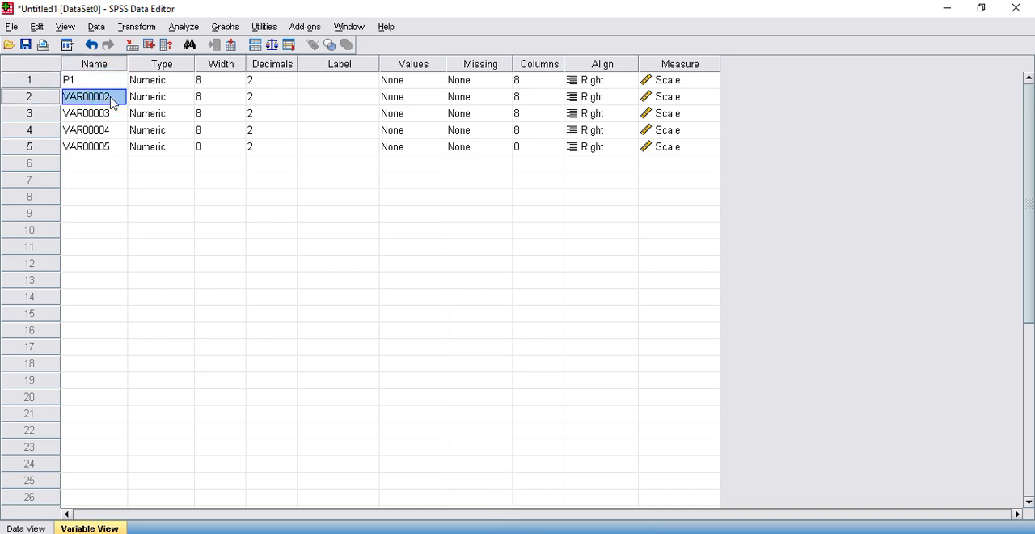
pyautogui.write('P2')
pyautogui.click(112, 111)
pyautogui.write('P3')
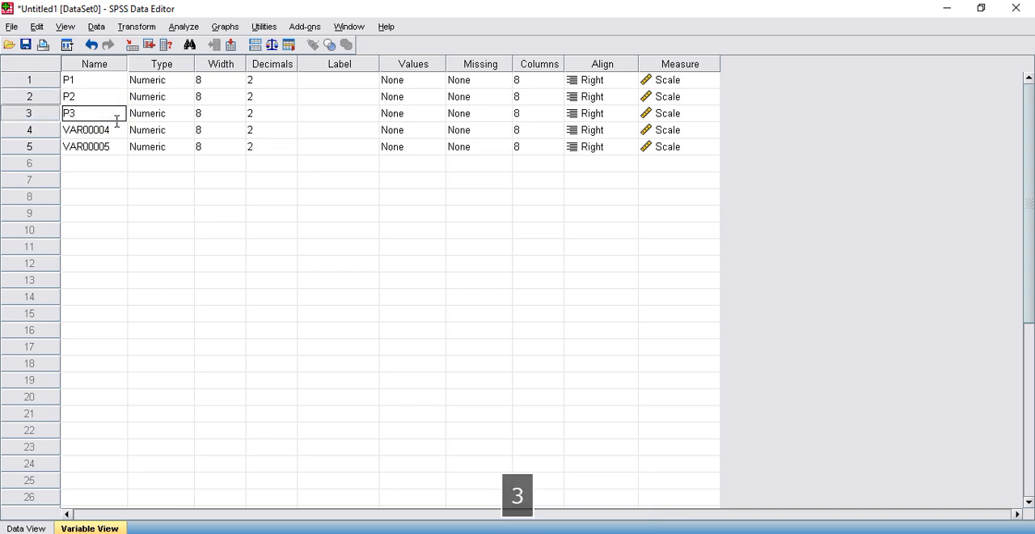
pyautogui.click(113, 130)
pyautogui.write('P4')
pyautogui.click(104, 150)
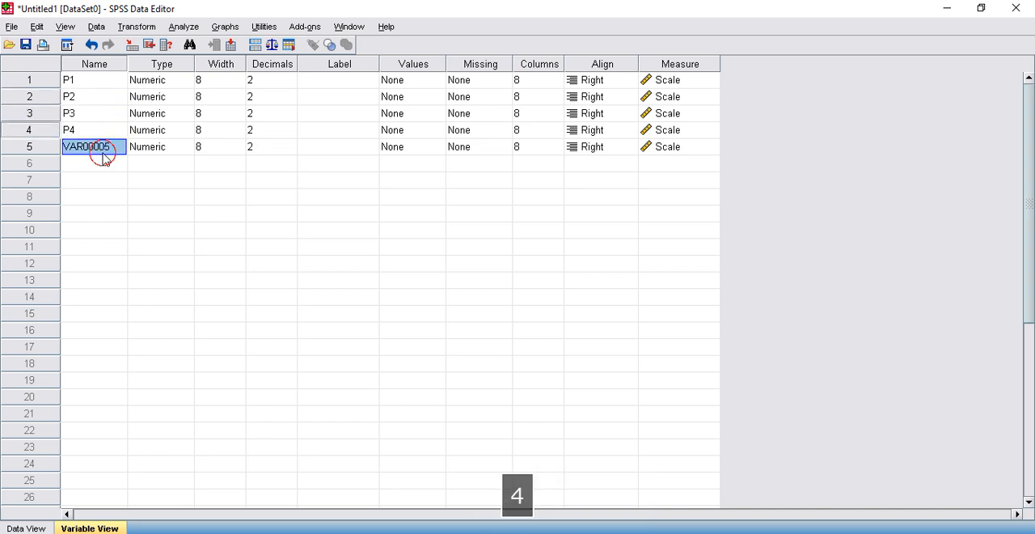
pyautogui.write('P4')
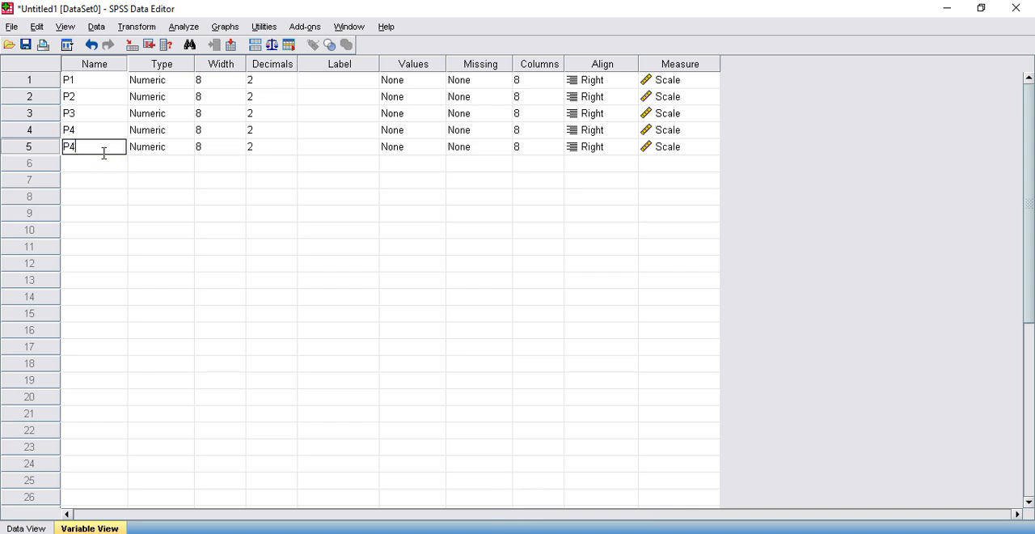
pyautogui.press('BackSpace')
pyautogui.write('5')
pyautogui.click(243, 235)
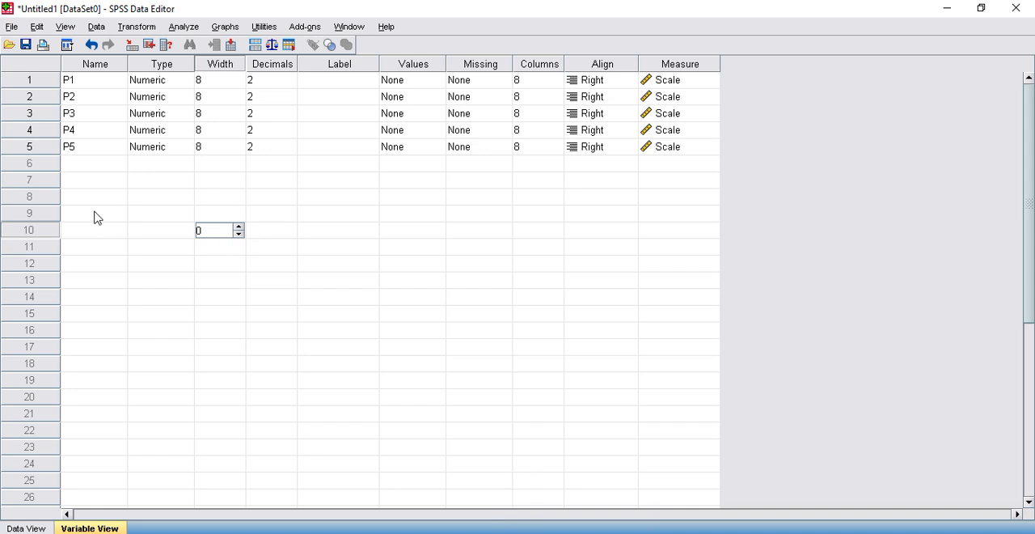
# - Set the number of decimals to 0 for variables P1, P2 and P3
pyautogui.click(264, 83)
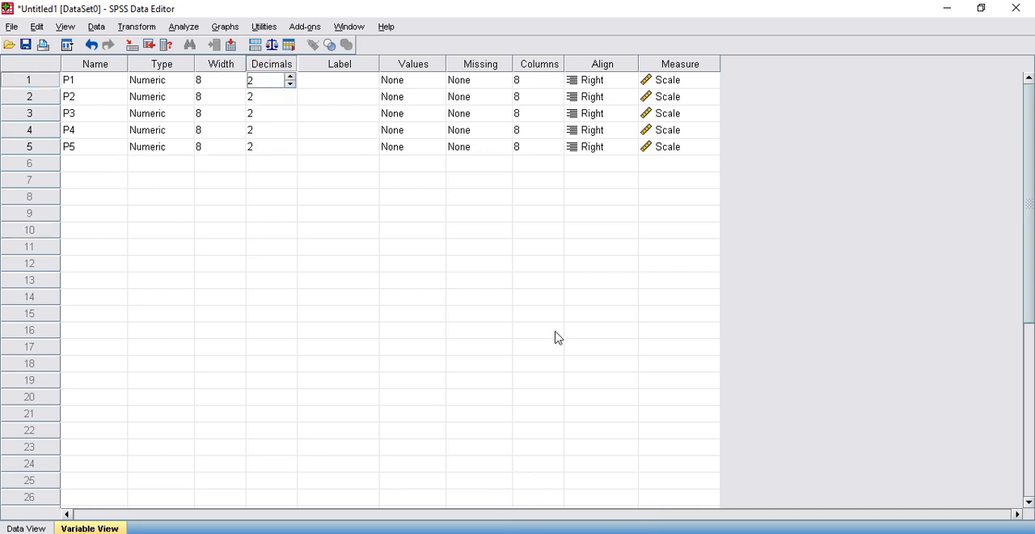
pyautogui.click(926, 533)
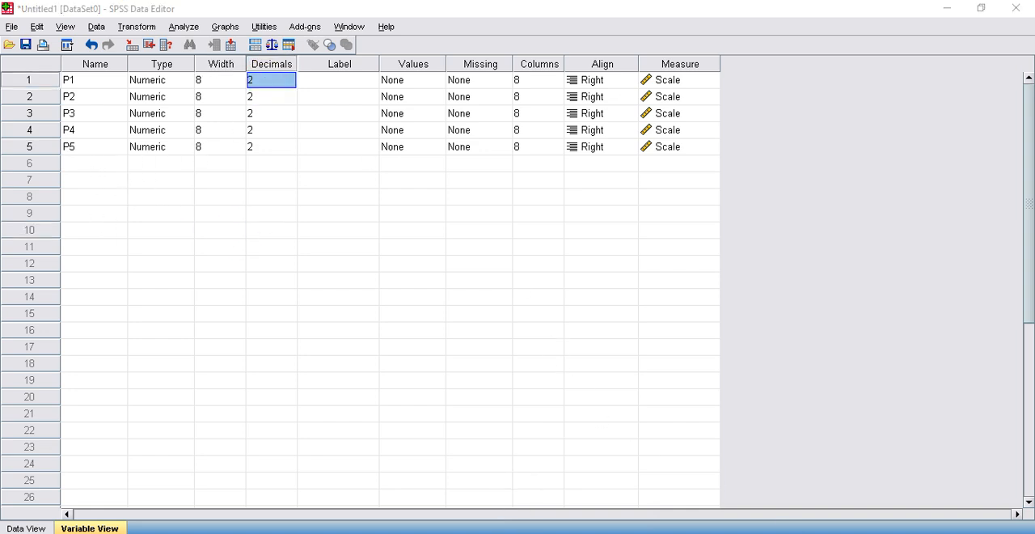
pyautogui.click(273, 80)
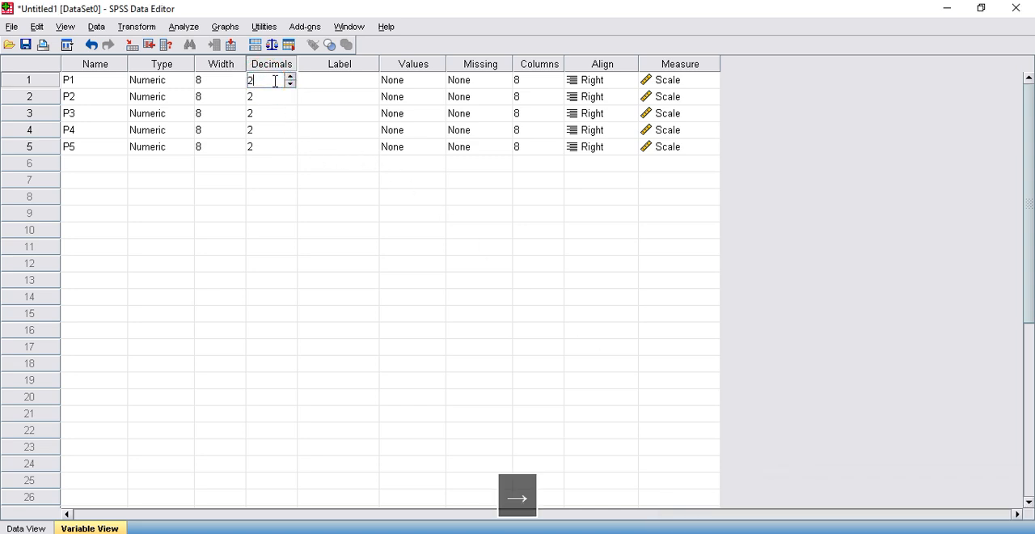
pyautogui.press('BackSpace')
pyautogui.write('0')
pyautogui.doubleClick(291, 101)
pyautogui.click(271, 114)
pyautogui.click(271, 114)
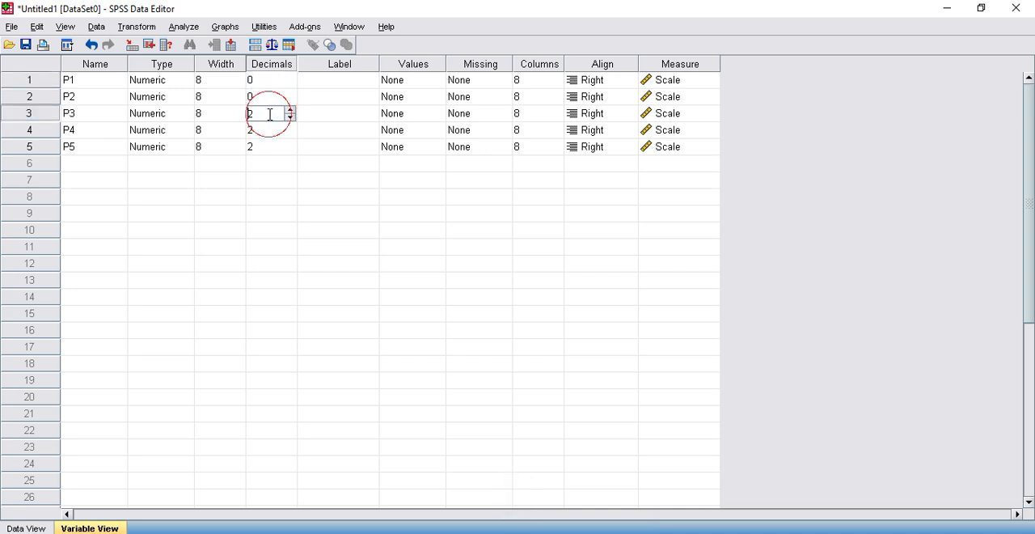
pyautogui.press('Right')
pyautogui.press('BackSpace')
pyautogui.write('0')
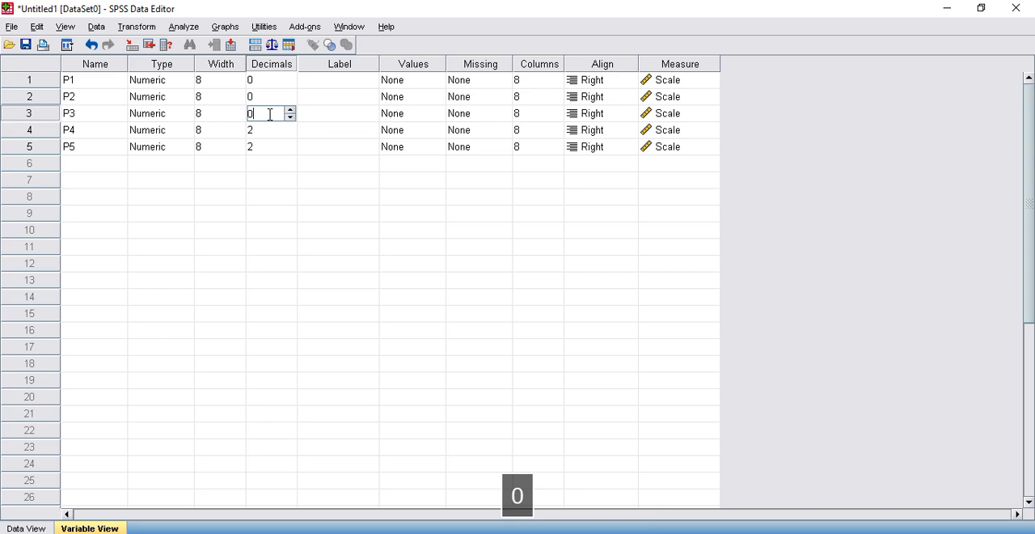
# - Set the number of decimals to 0 for variables P4 and P5, and return to the data grid
pyautogui.click(270, 131)
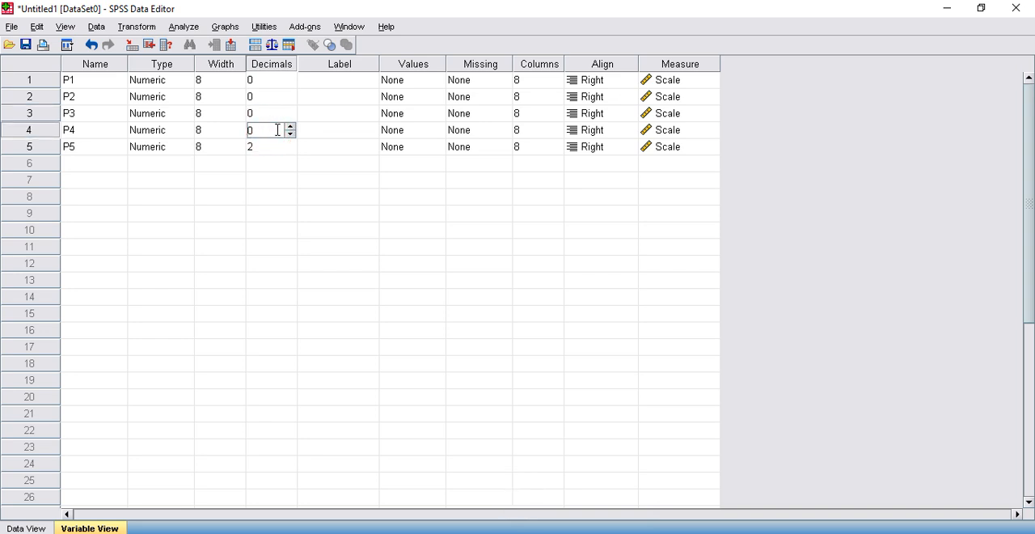
pyautogui.click(264, 147)
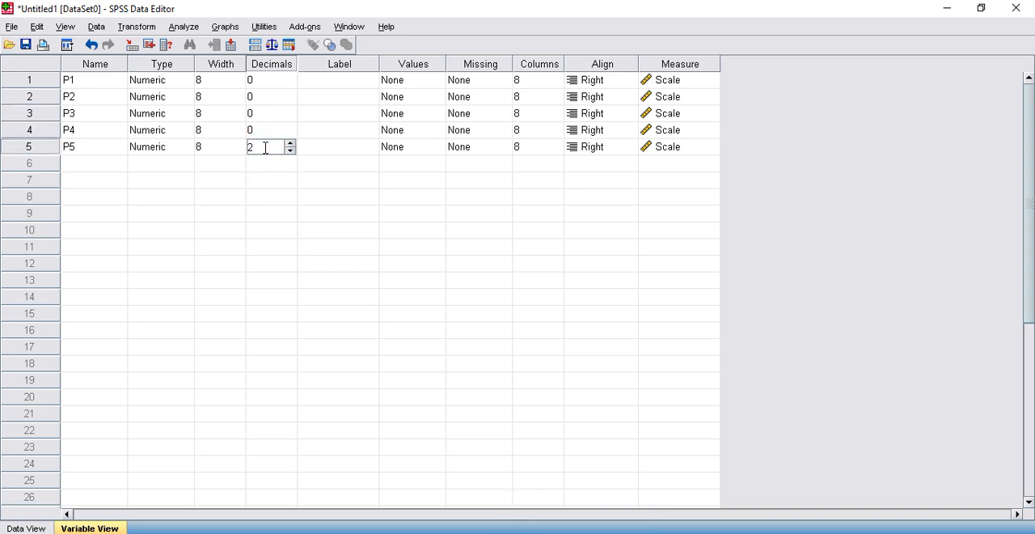
pyautogui.press('Right')
pyautogui.click(266, 149)
pyautogui.press('Right')
pyautogui.click(266, 149)
pyautogui.write('0')
pyautogui.click(522, 197)
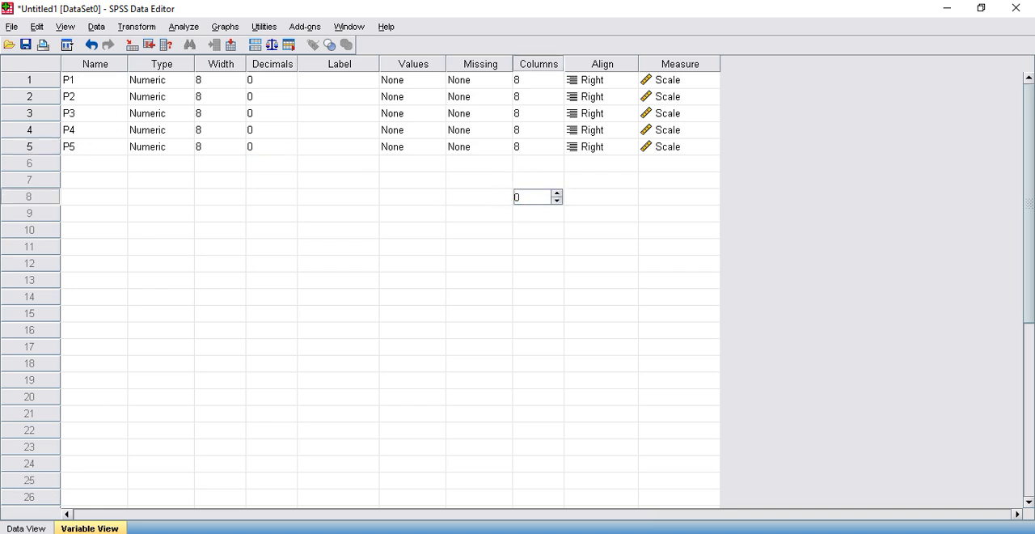
pyautogui.click(32, 527)
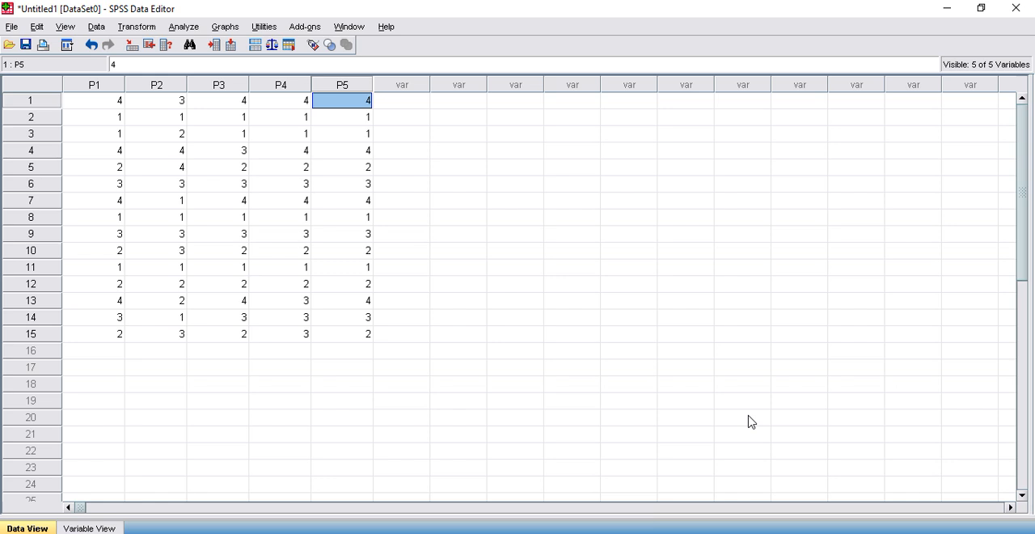
pyautogui.click(949, 522)
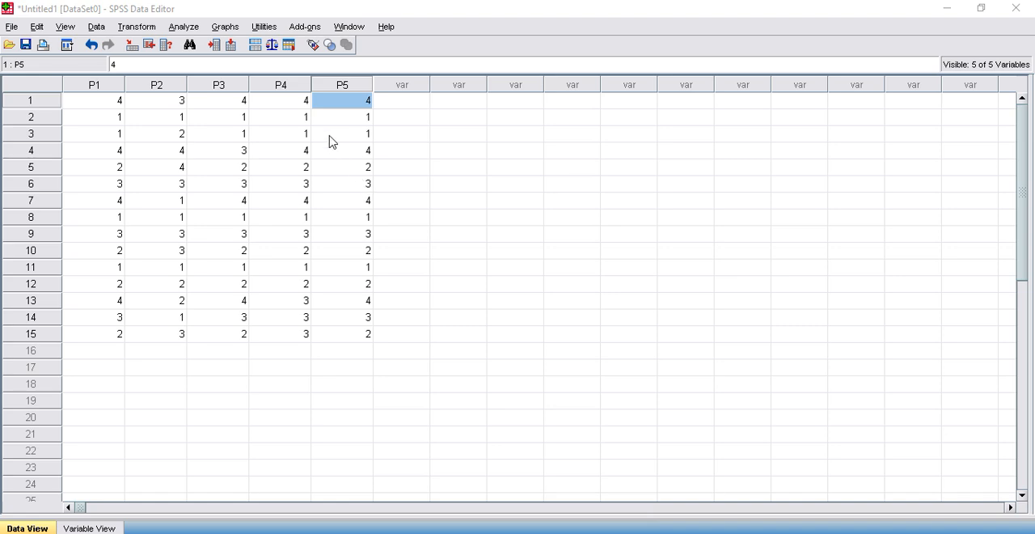
# - Start computing a new variable and name the target variable Total
pyautogui.click(148, 29)
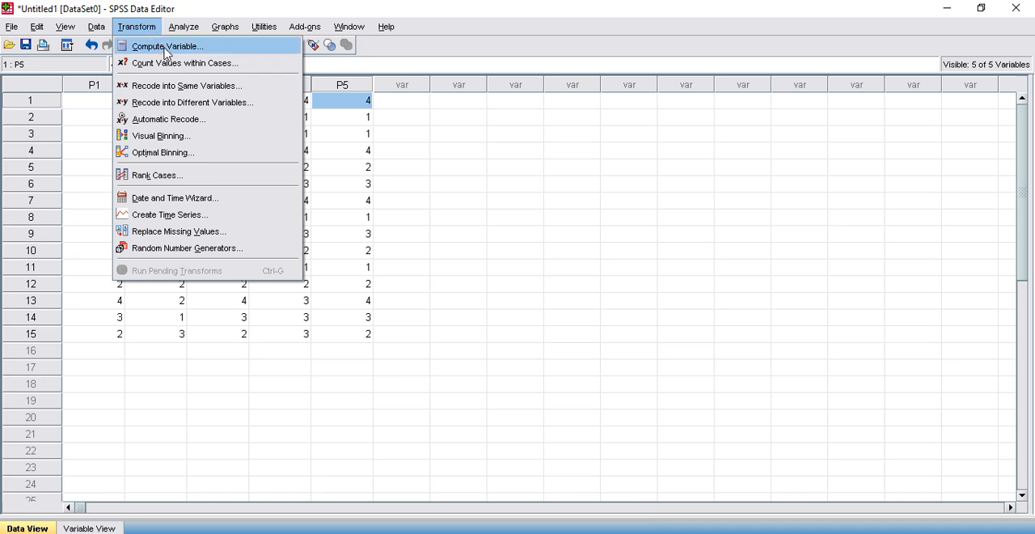
pyautogui.click(163, 46)
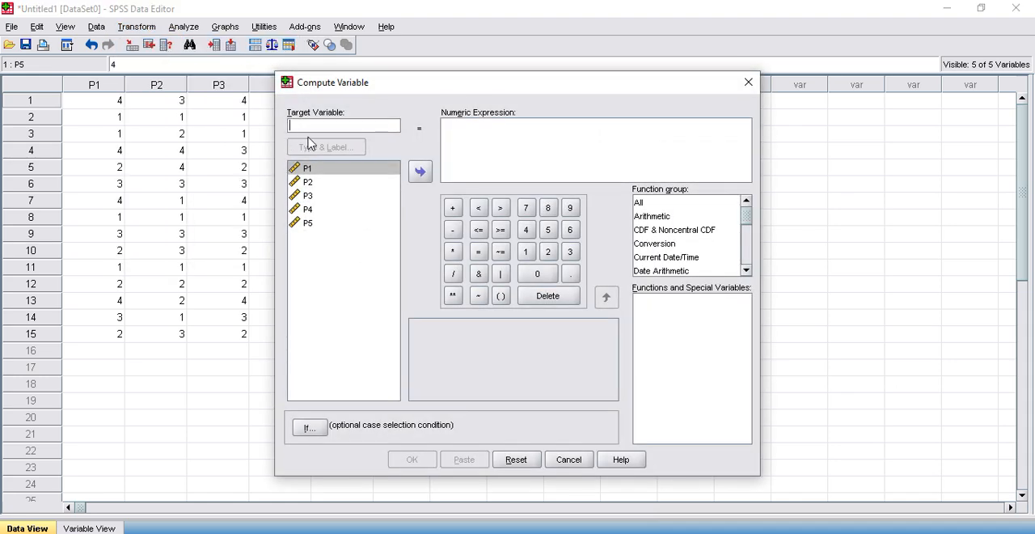
pyautogui.write('T')
pyautogui.press('capslock')
pyautogui.write('ota')
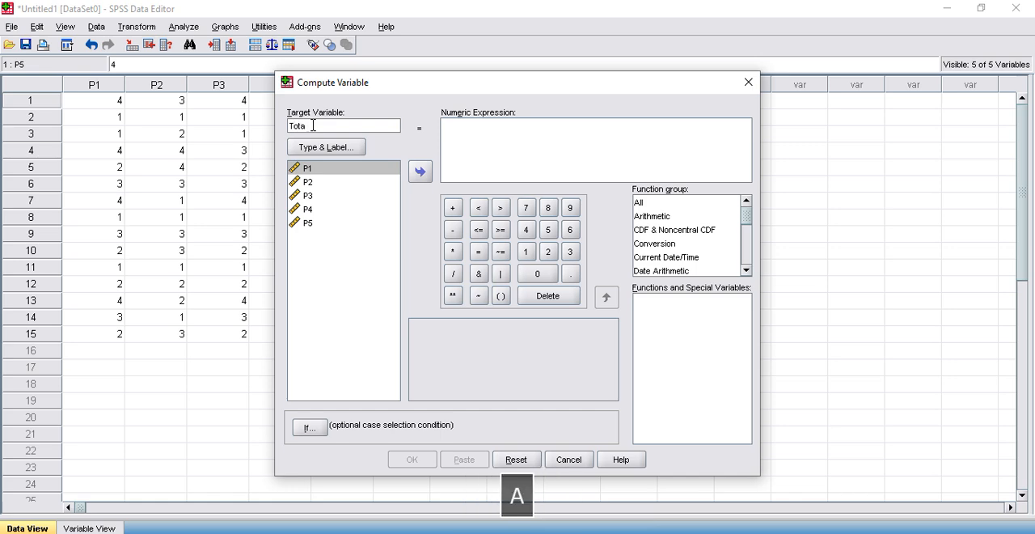
pyautogui.write('l')
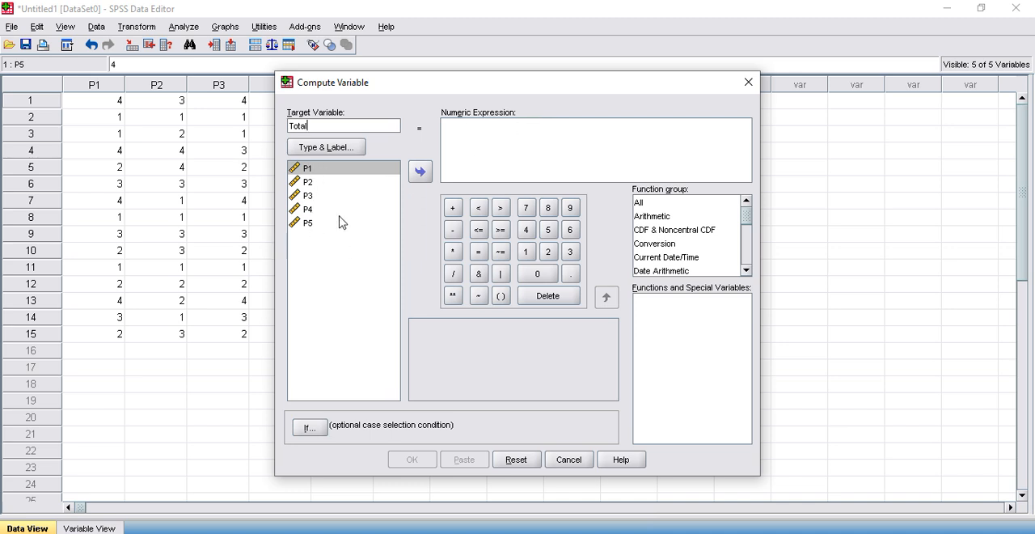
# - Begin the numeric expression for Total by inserting P1 and P2, each followed by a plus sign
pyautogui.click(463, 155)
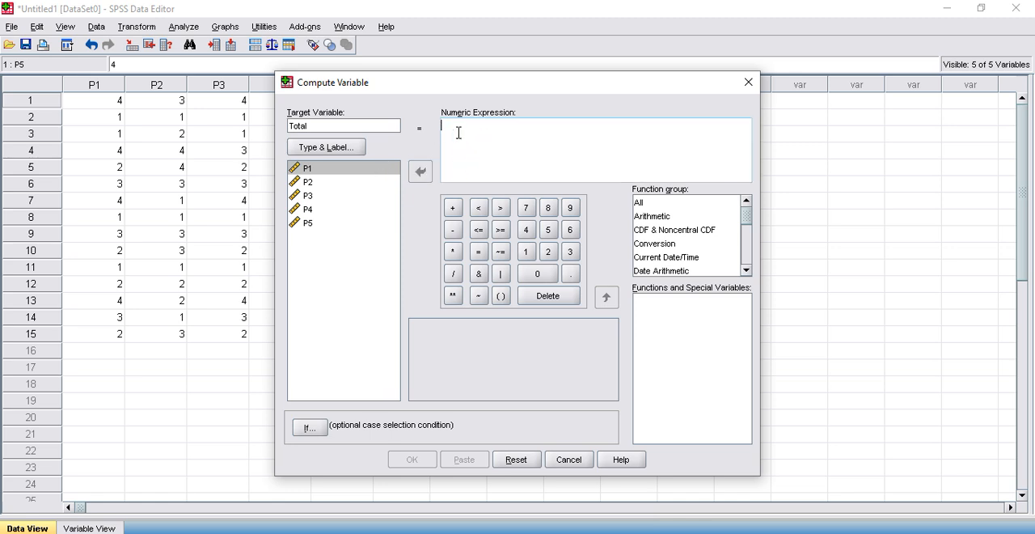
pyautogui.click(305, 168)
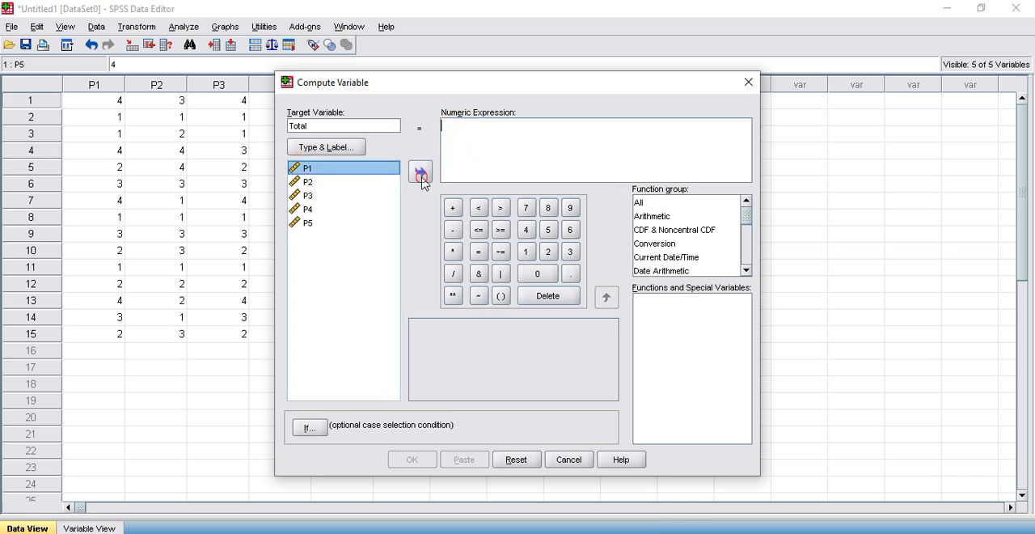
pyautogui.click(421, 173)
pyautogui.write('+')
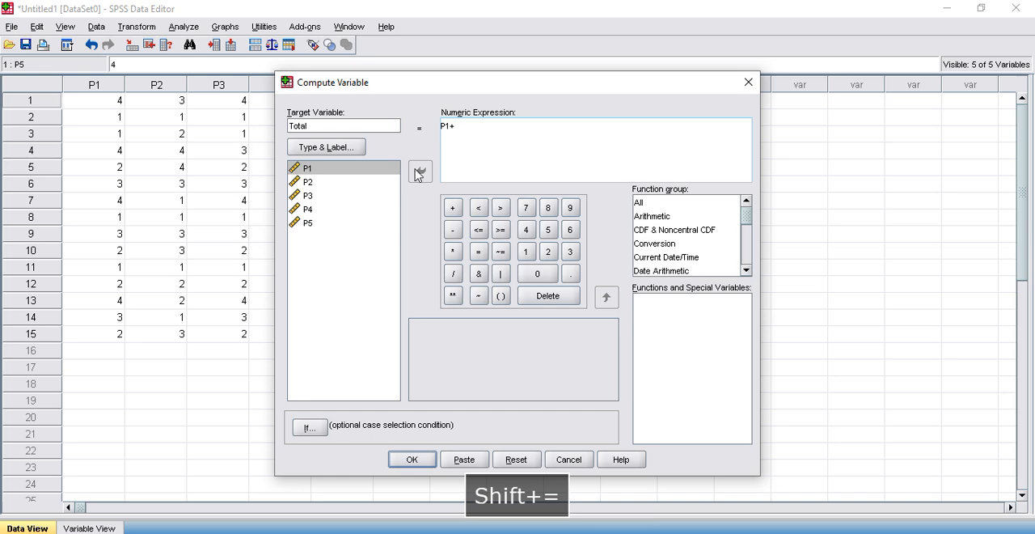
pyautogui.click(310, 182)
pyautogui.click(421, 174)
pyautogui.write('+')
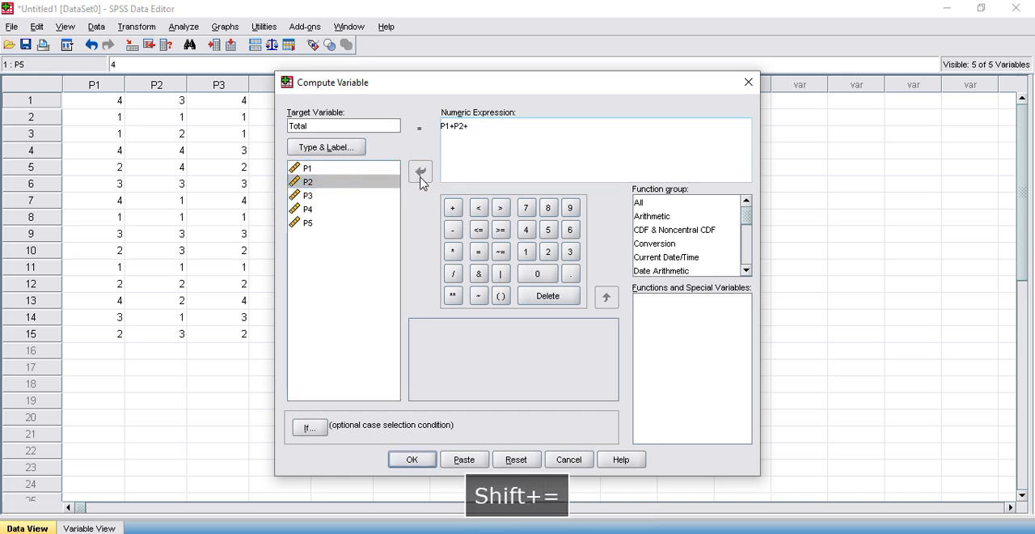
# - Add P3, P4 and P5 to complete the expression P1+P2+P3+P4+P5, and run the computation
pyautogui.click(312, 197)
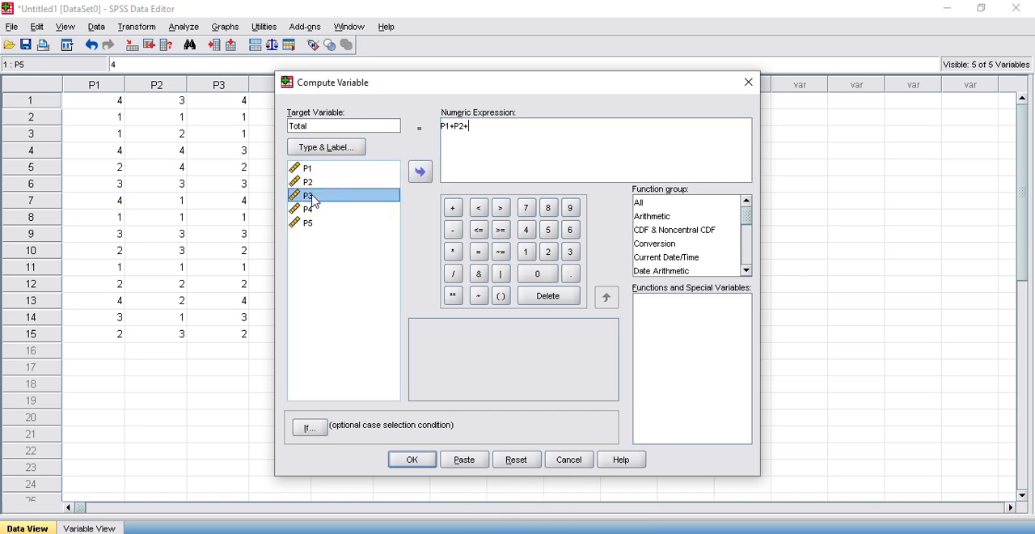
pyautogui.click(419, 173)
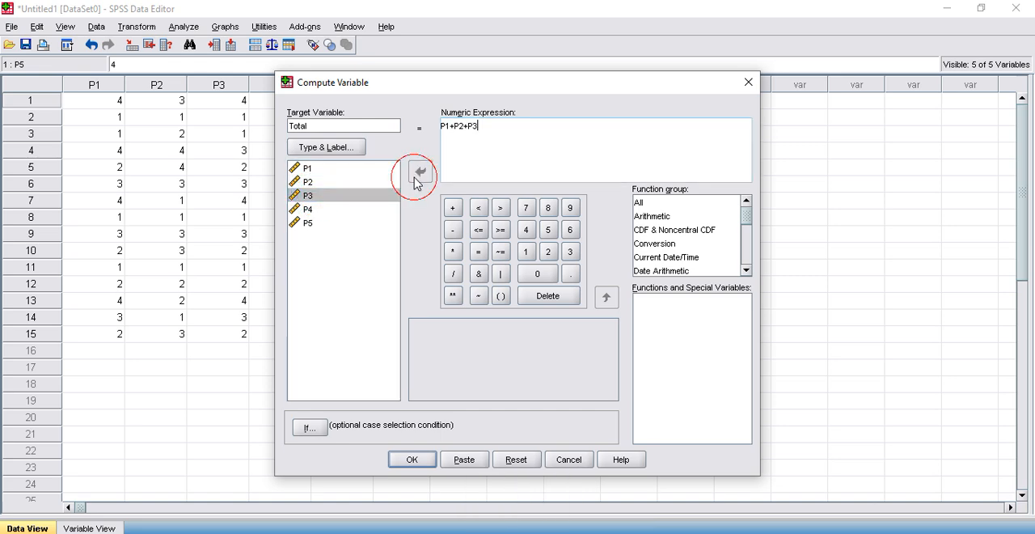
pyautogui.write('+')
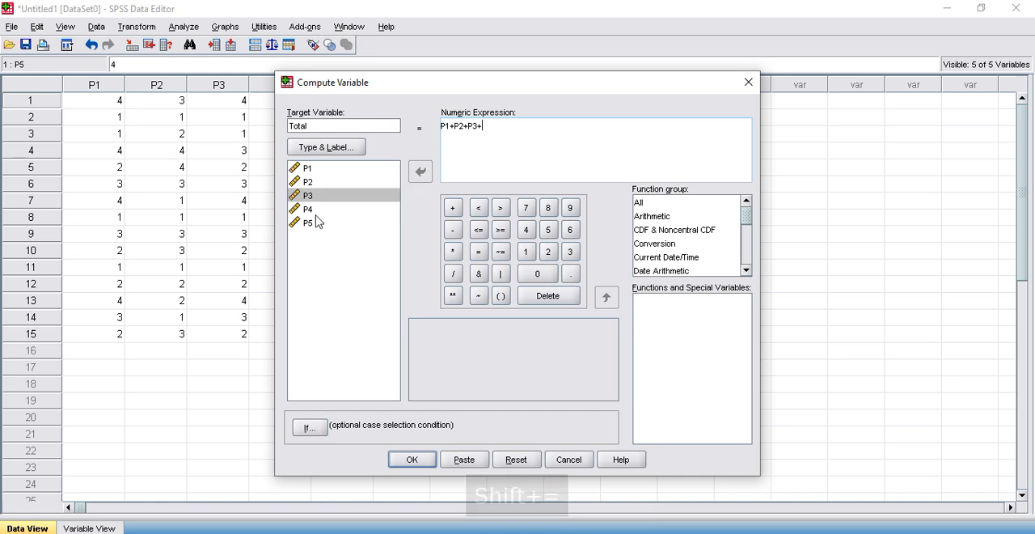
pyautogui.click(307, 210)
pyautogui.click(420, 173)
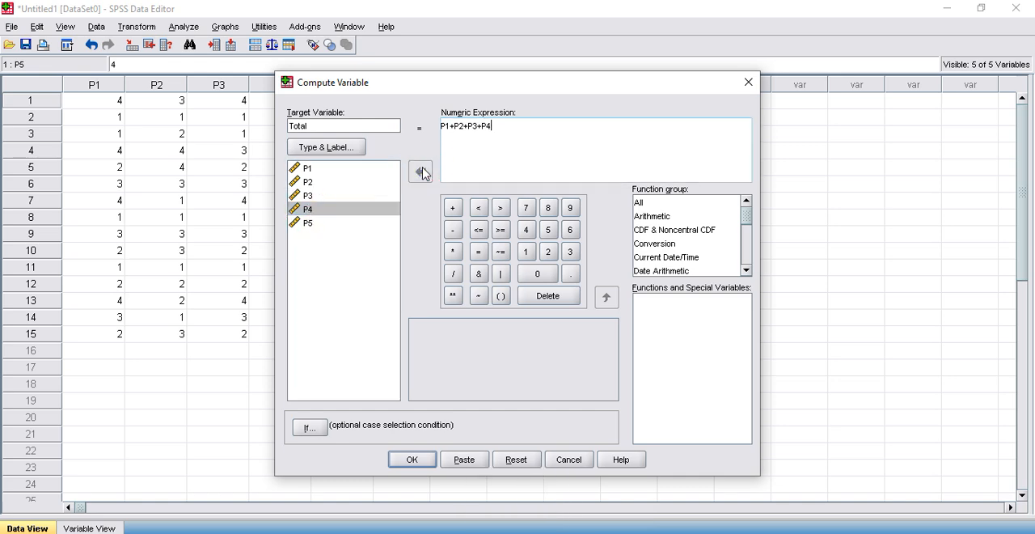
pyautogui.write('+')
pyautogui.click(316, 224)
pyautogui.click(429, 172)
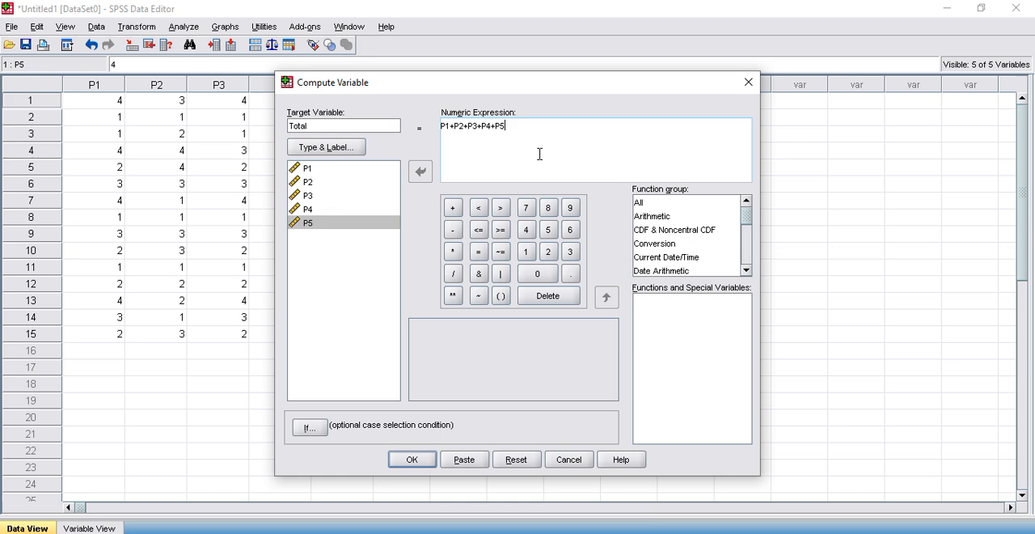
pyautogui.click(412, 459)
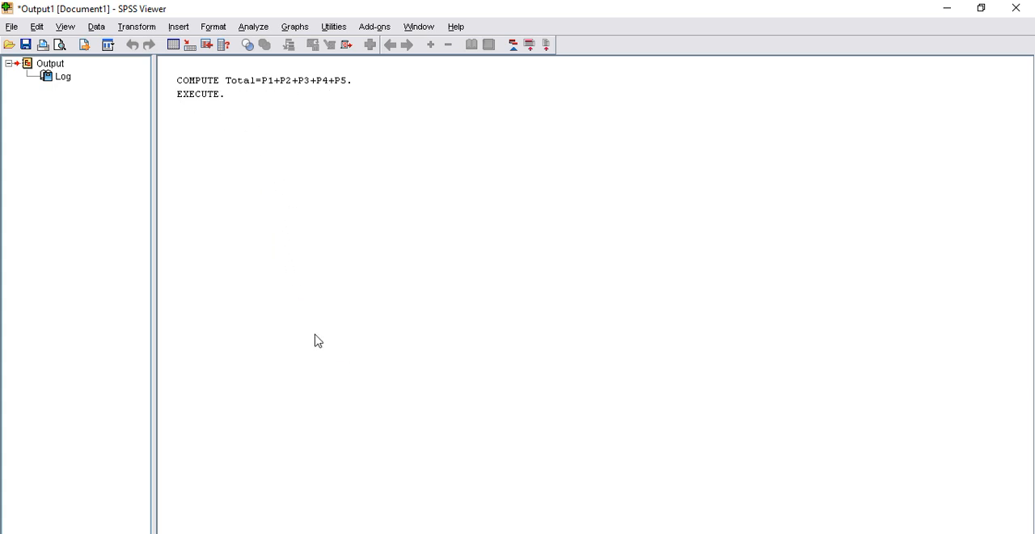
# - Return to the data set, set the number of decimals to 0 for the Total variable, and go back to the data grid
pyautogui.moveTo(391, 532)
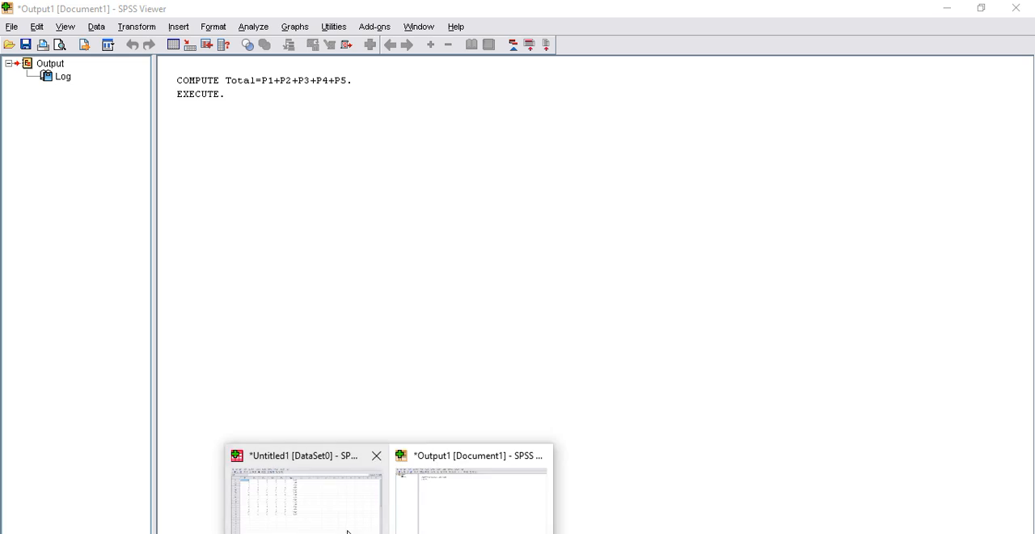
pyautogui.click(328, 462)
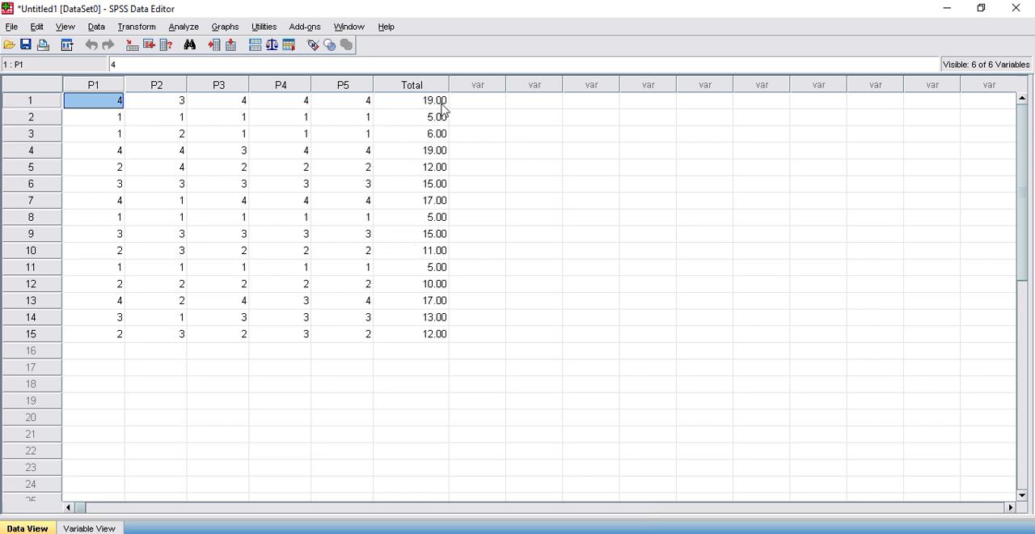
pyautogui.click(89, 528)
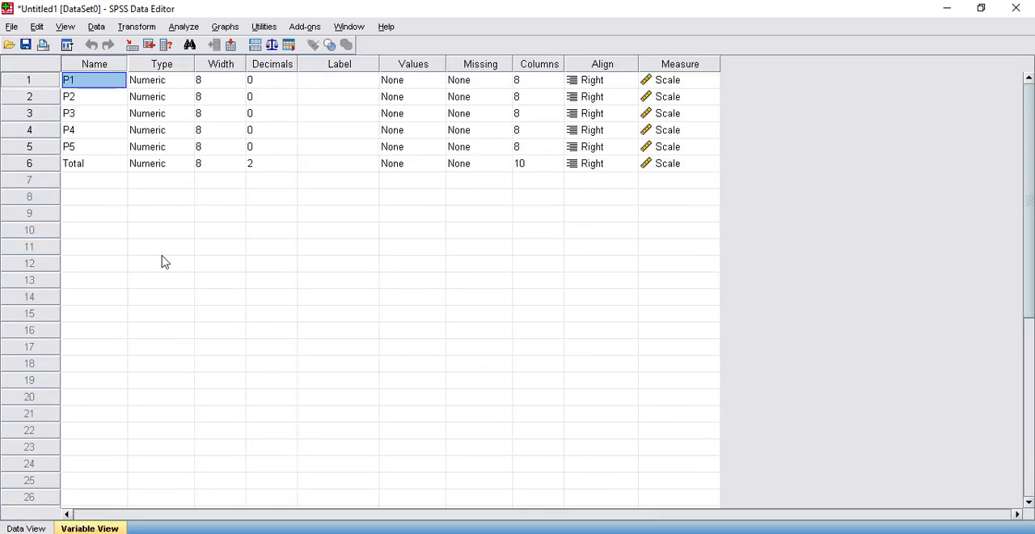
pyautogui.click(273, 163)
pyautogui.click(272, 164)
pyautogui.press('Right')
pyautogui.press('BackSpace')
pyautogui.write('0')
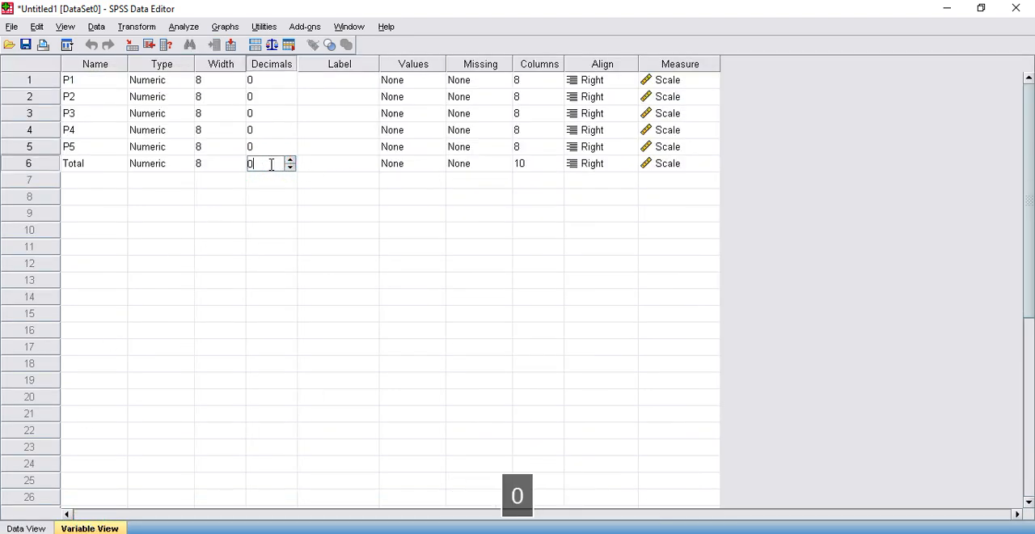
pyautogui.click(27, 528)
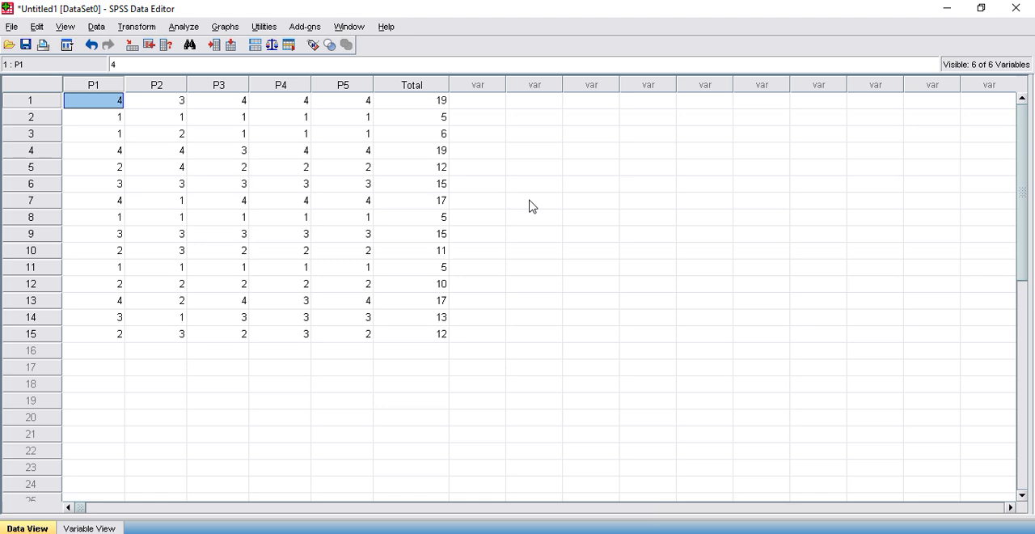
# - Run a two-tailed Pearson bivariate correlation on P1 through P5 and Total, and bring the full correlation table into view
pyautogui.click(188, 27)
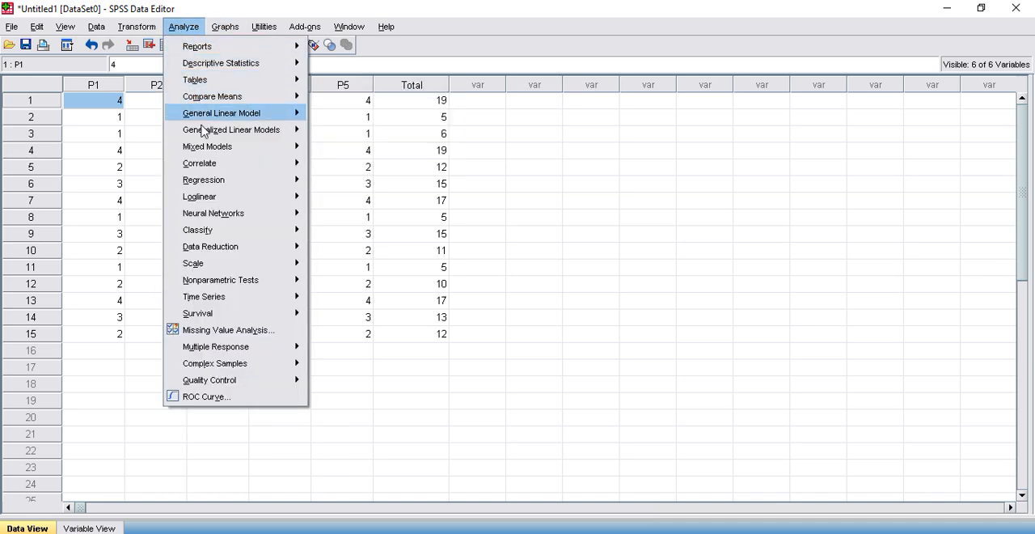
pyautogui.moveTo(211, 171)
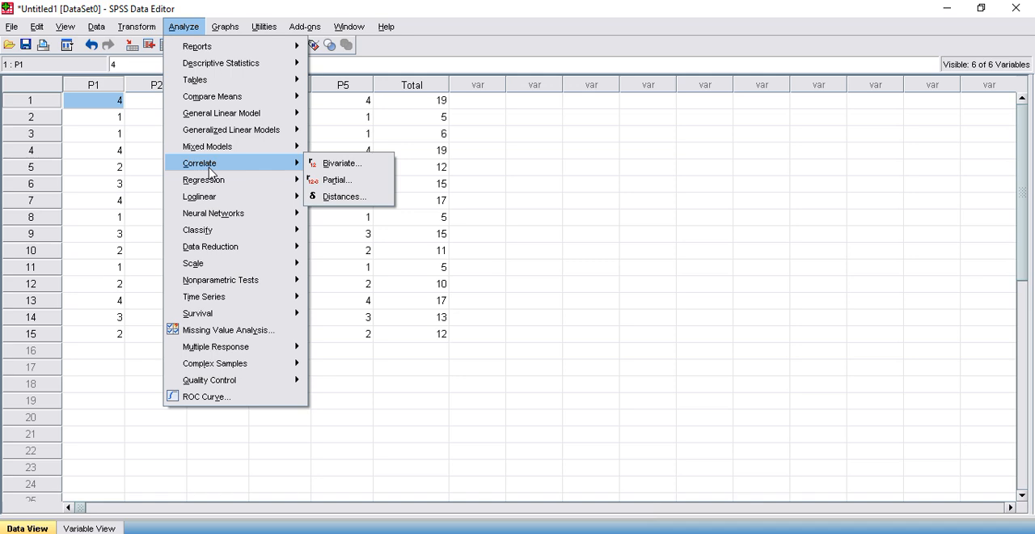
pyautogui.click(341, 164)
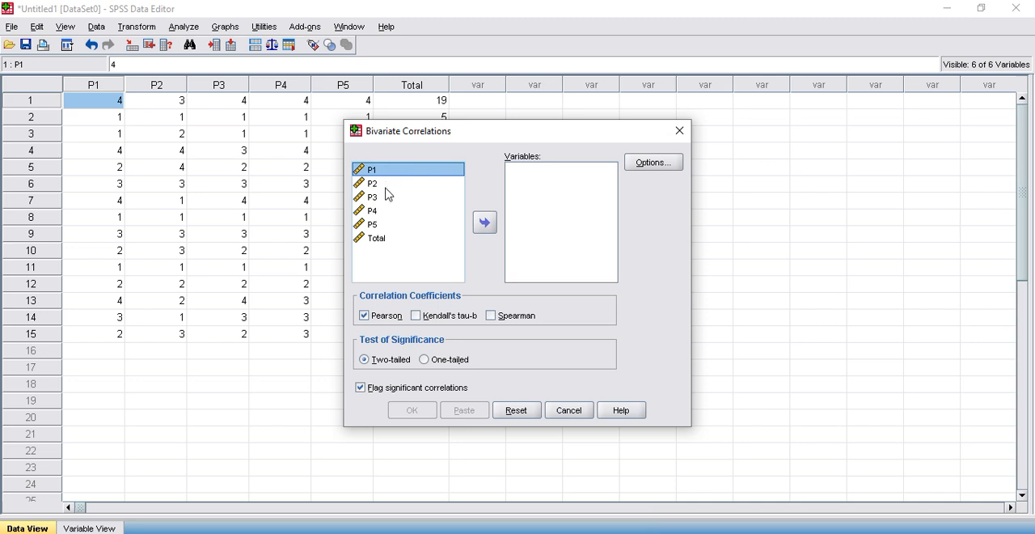
pyautogui.hotkey('ctrl', 'a')
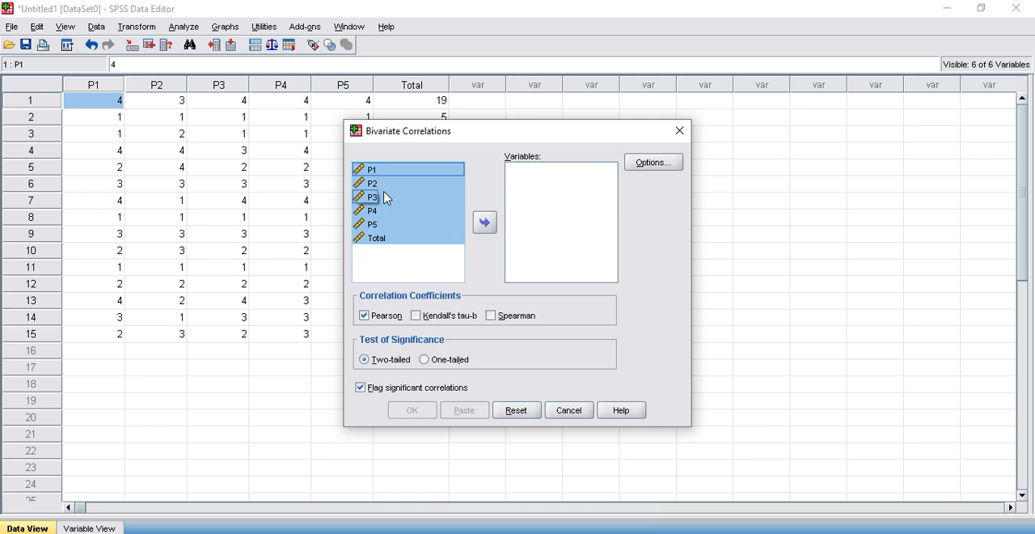
pyautogui.click(485, 223)
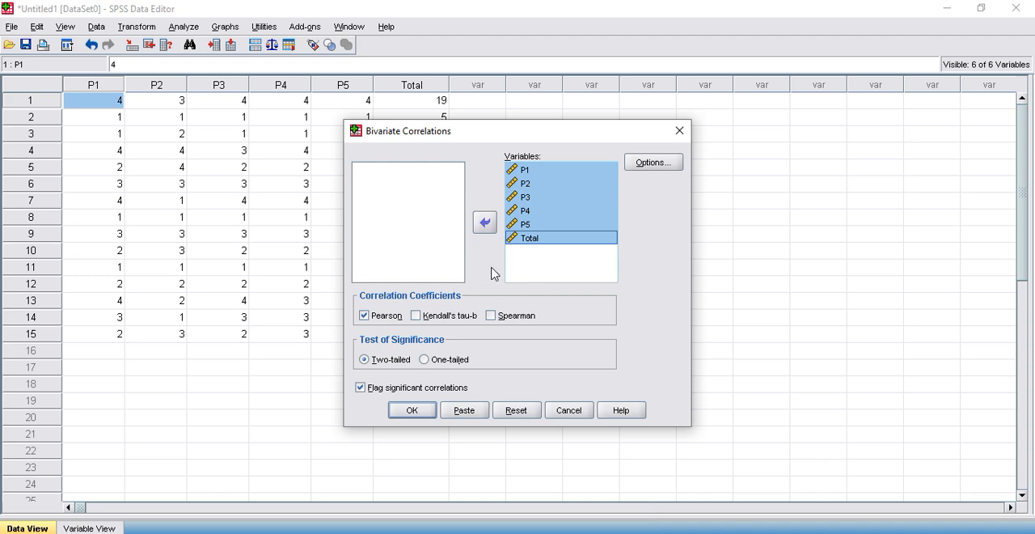
pyautogui.click(408, 409)
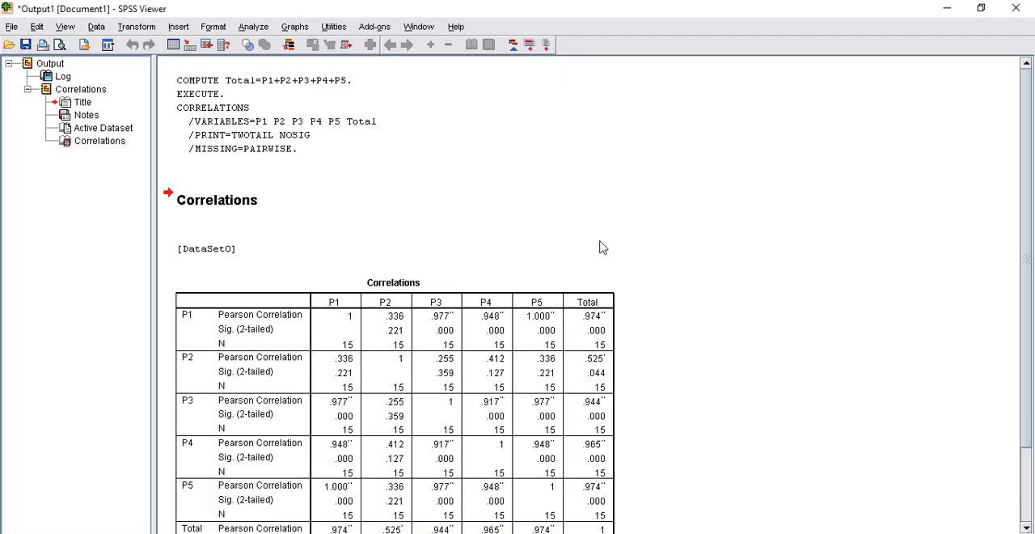
pyautogui.scroll(-3, 688, 223)
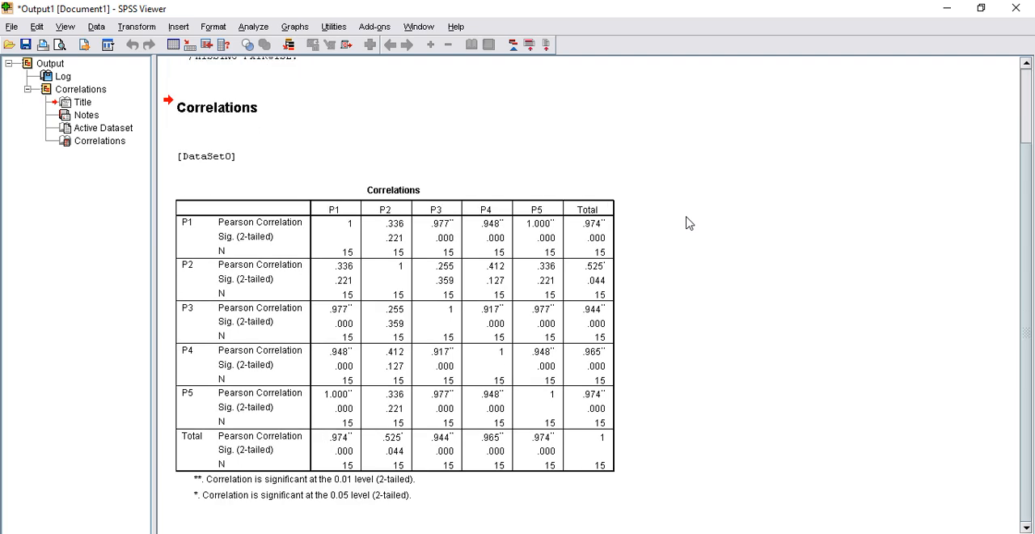
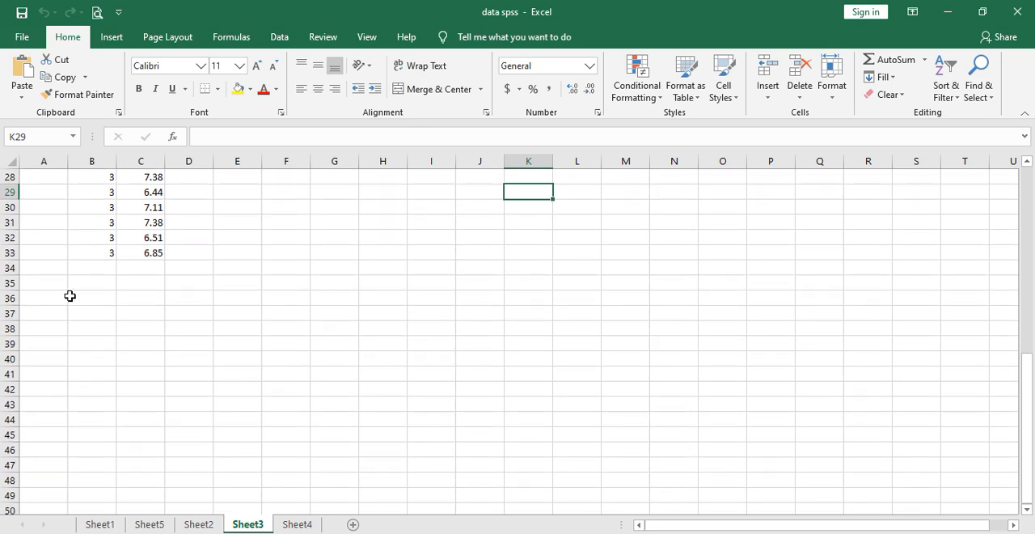
# - Review the Jurusan and Prodi data on Sheet3, marking the block of rows coded 1 and the block coded 2
pyautogui.scroll(3, 132, 310)
pyautogui.scroll(6, 234, 359)
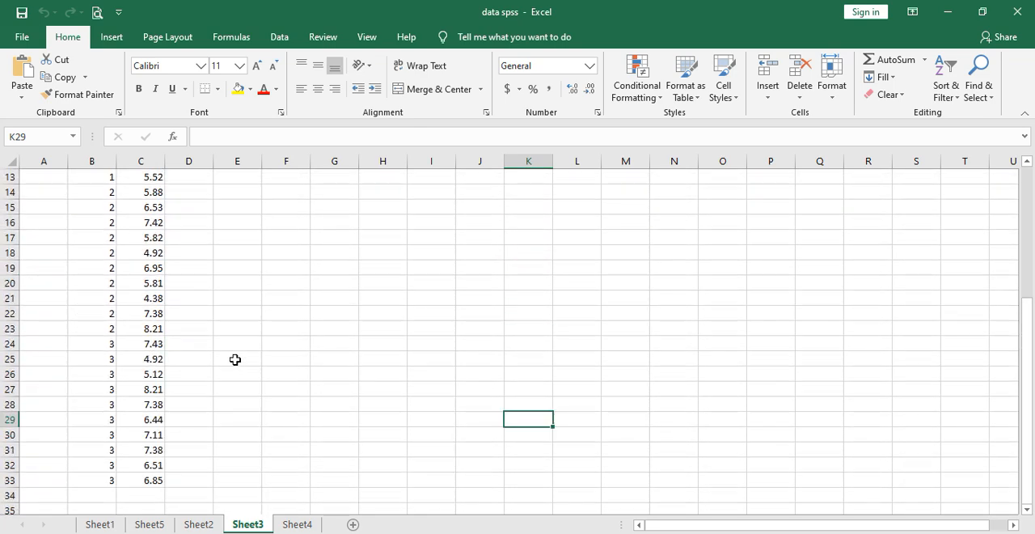
pyautogui.moveTo(95, 224); pyautogui.dragTo(104, 356)
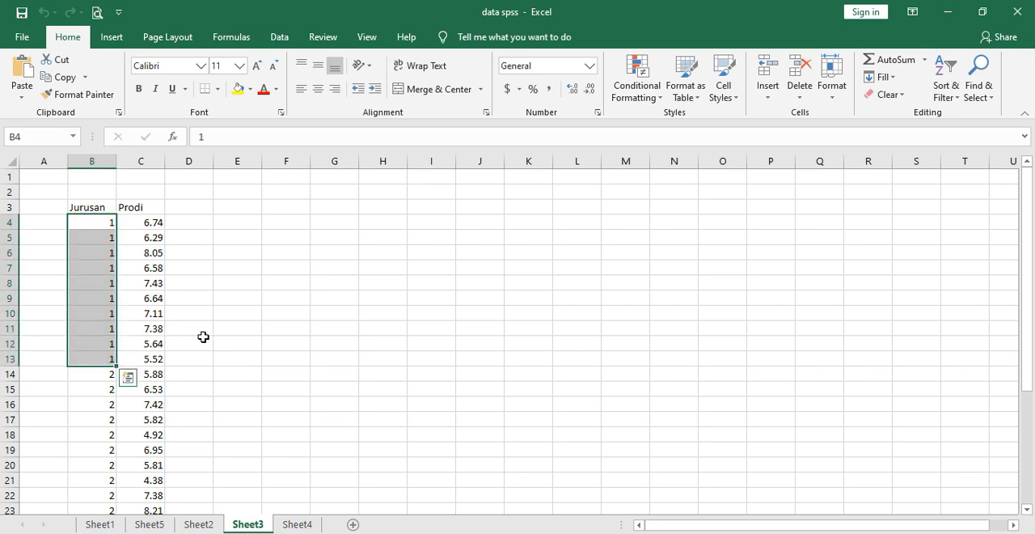
pyautogui.scroll(-2, 219, 341)
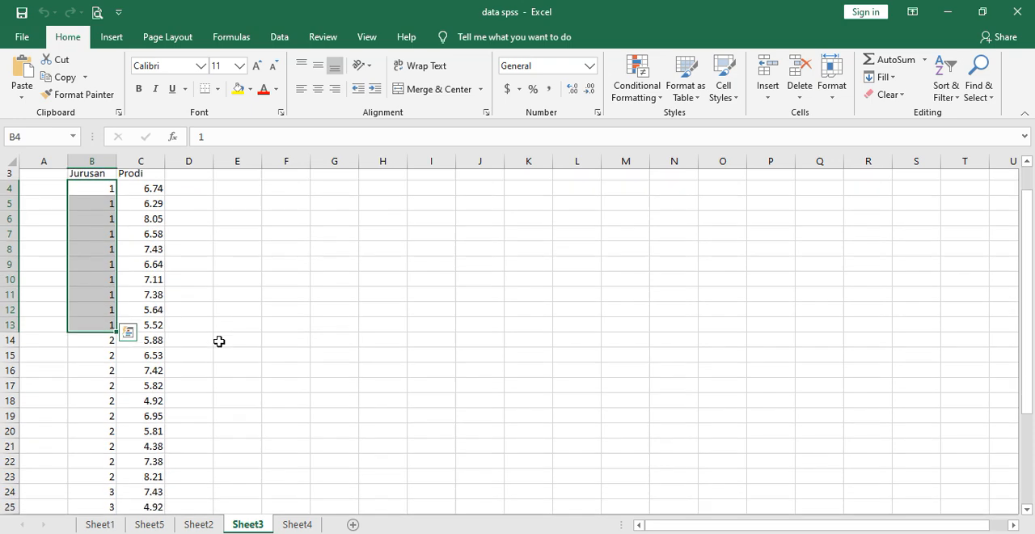
pyautogui.scroll(2, 220, 341)
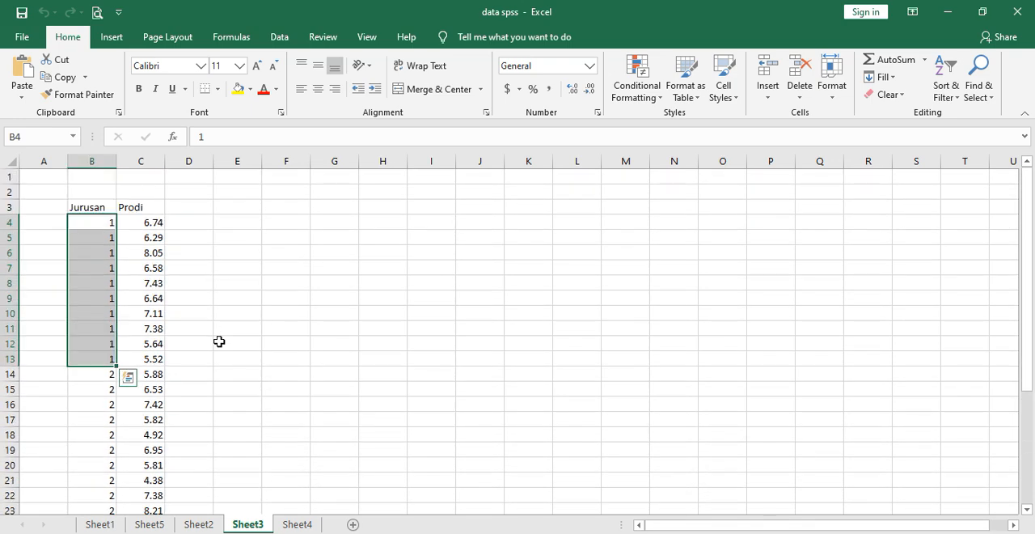
pyautogui.scroll(-3, 137, 277)
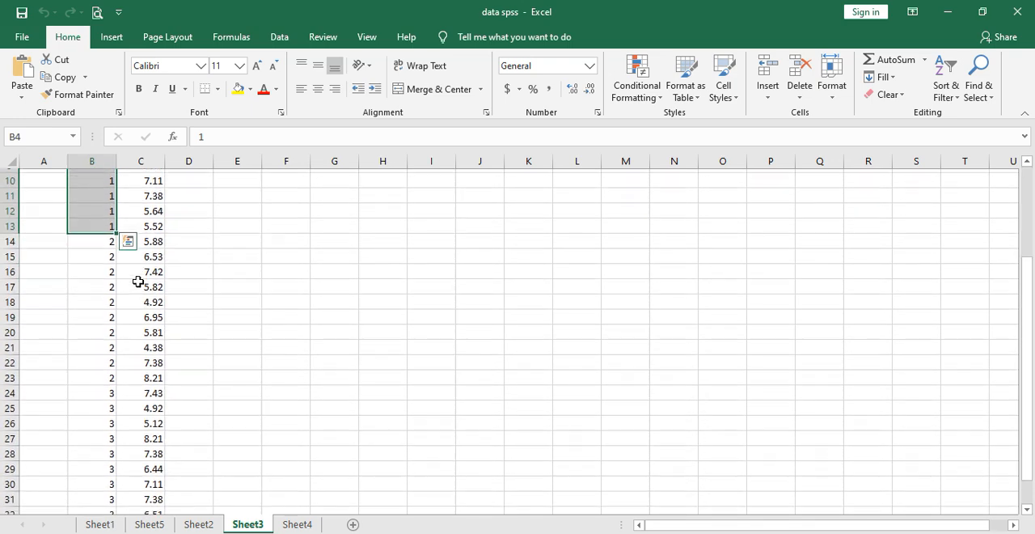
pyautogui.click(101, 238)
pyautogui.moveTo(104, 256); pyautogui.dragTo(111, 374)
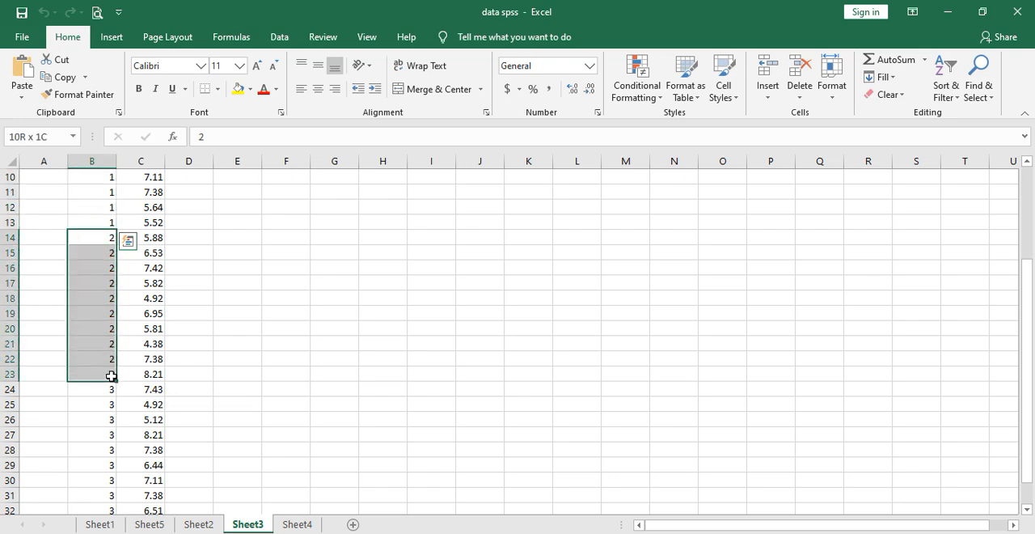
# - Copy the Jurusan and Prodi values in B4:C33 and switch to the SPSS data set containing these two columns
pyautogui.moveTo(99, 390); pyautogui.dragTo(100, 205)
pyautogui.rightClick(108, 212)
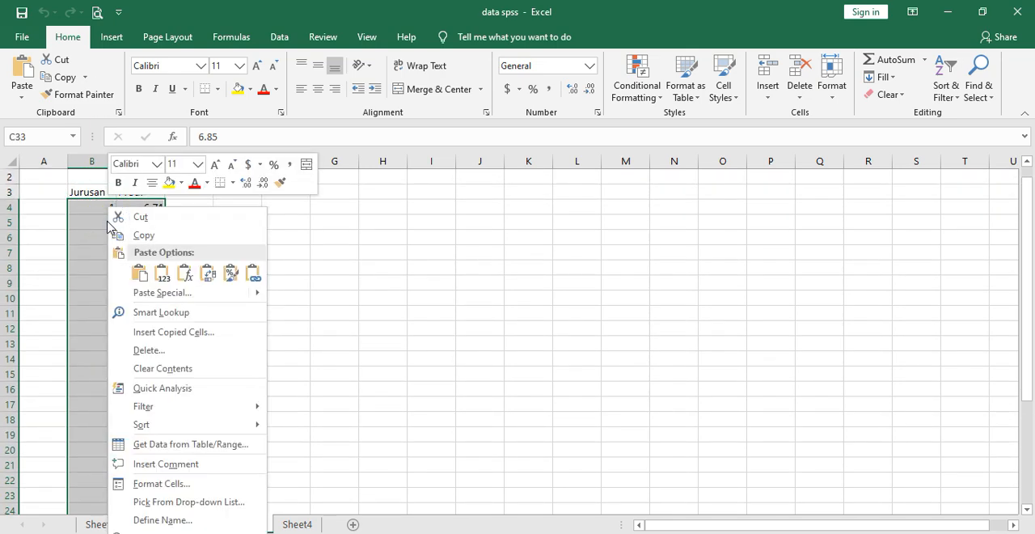
pyautogui.click(154, 235)
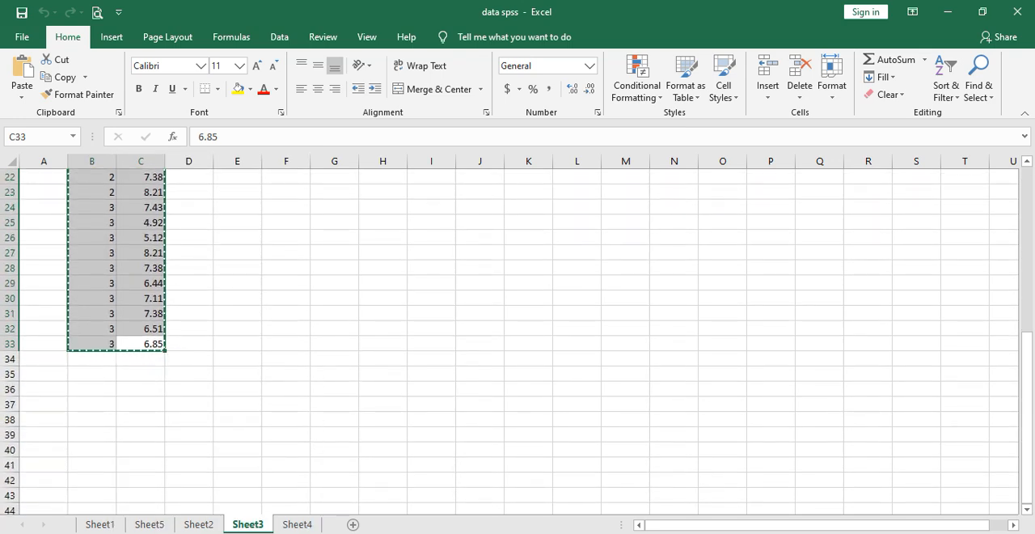
pyautogui.moveTo(389, 533)
pyautogui.click(471, 490)
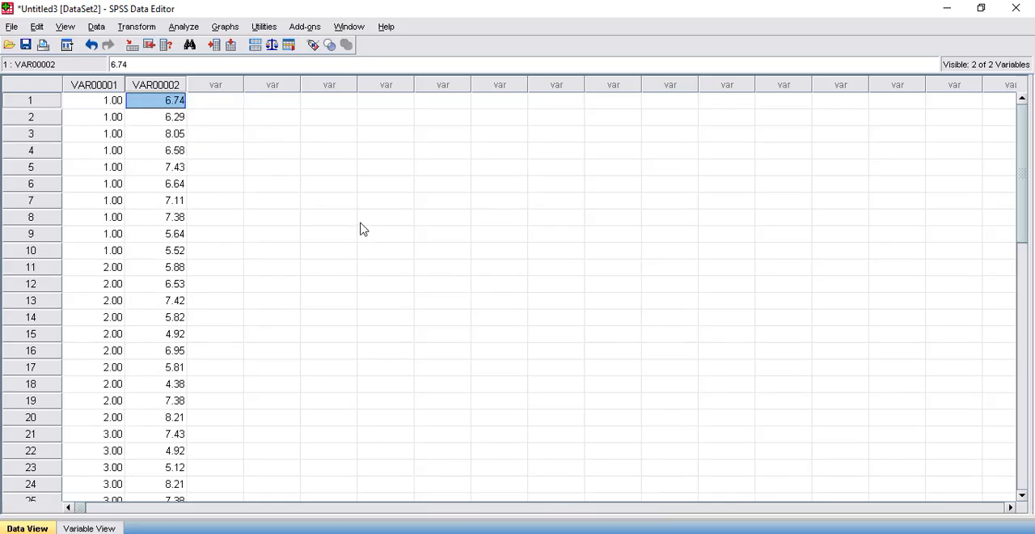
pyautogui.scroll(-4, 363, 243)
pyautogui.scroll(4, 362, 247)
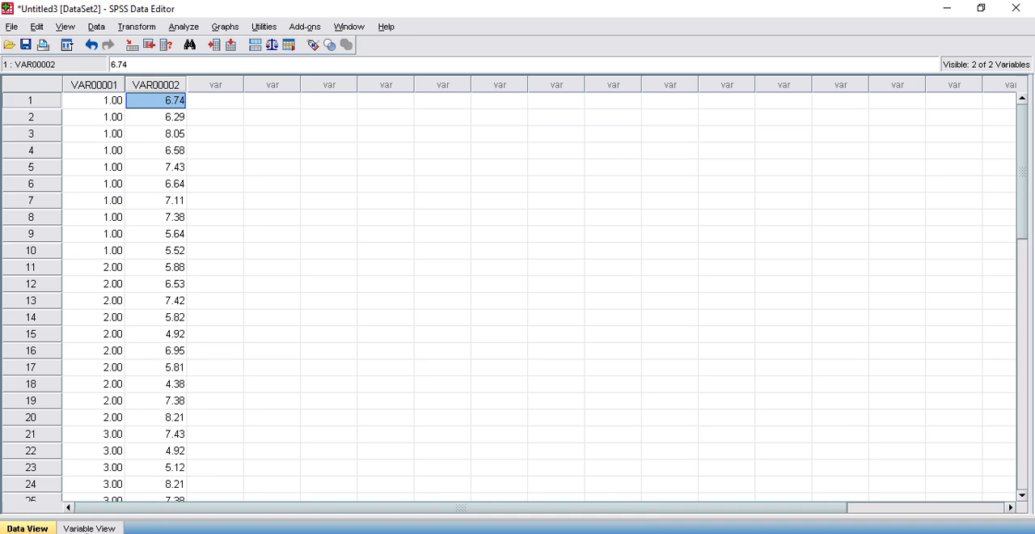
# - Rename the first variable JURUSAN and the second variable NILAI in the variable definitions
pyautogui.click(89, 528)
pyautogui.click(96, 84)
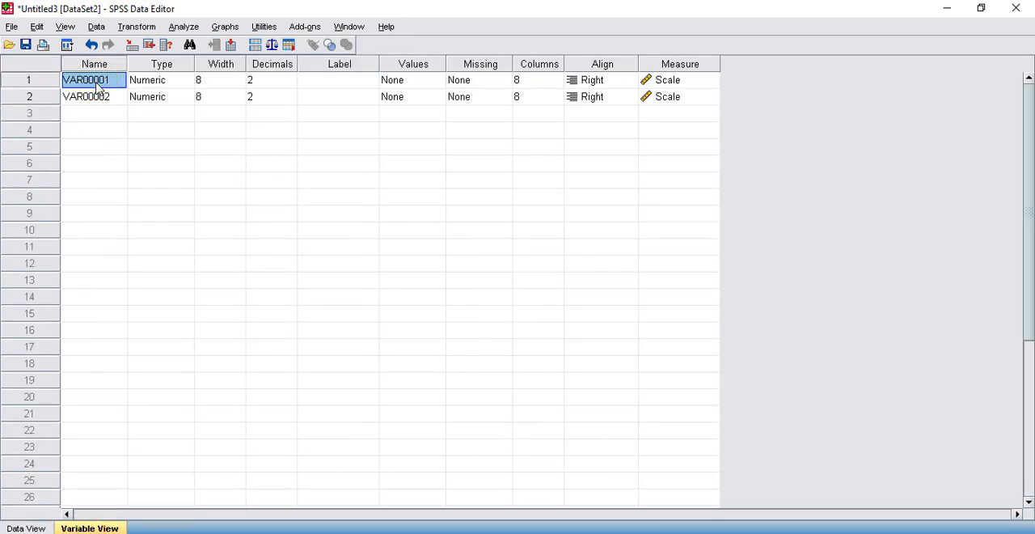
pyautogui.write('juru')
pyautogui.press('BackSpace')
pyautogui.press('BackSpace')
pyautogui.press('BackSpace')
pyautogui.press('BackSpace')
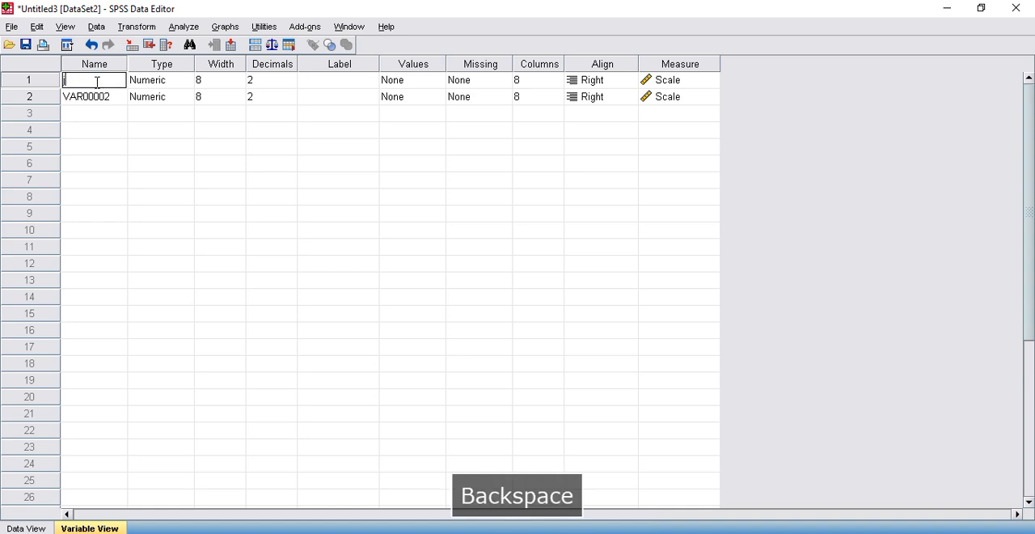
pyautogui.write('JURUSAN')
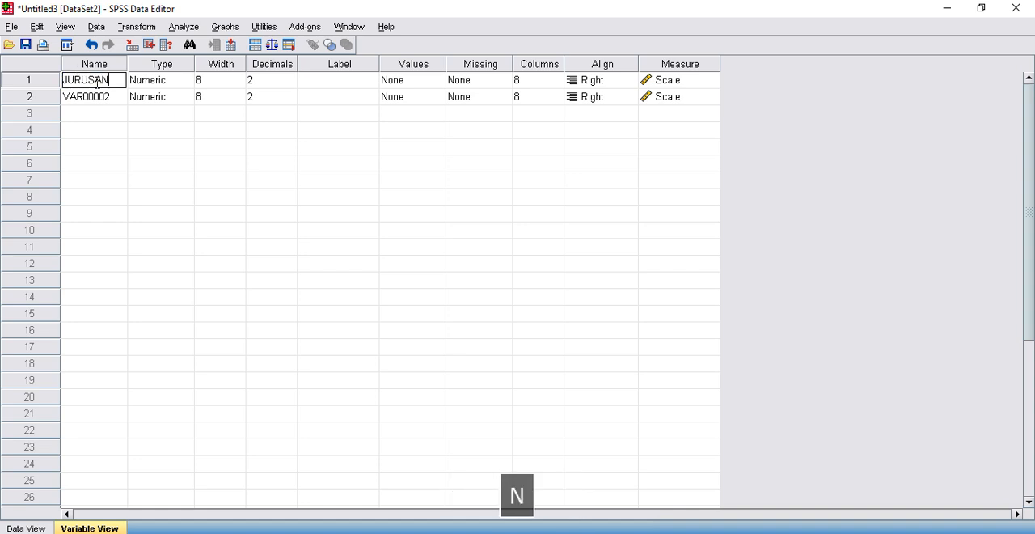
pyautogui.doubleClick(98, 97)
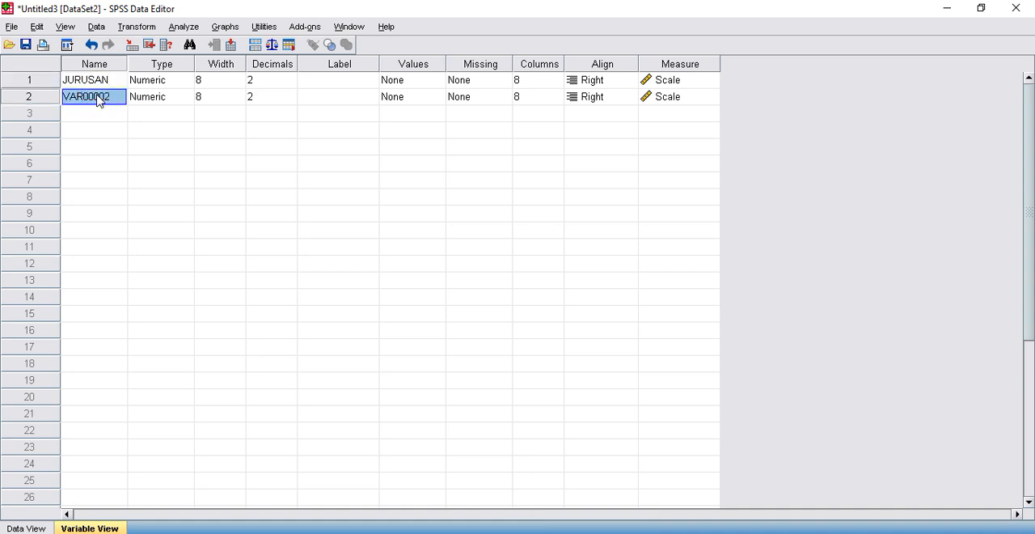
pyautogui.write('NILAI')
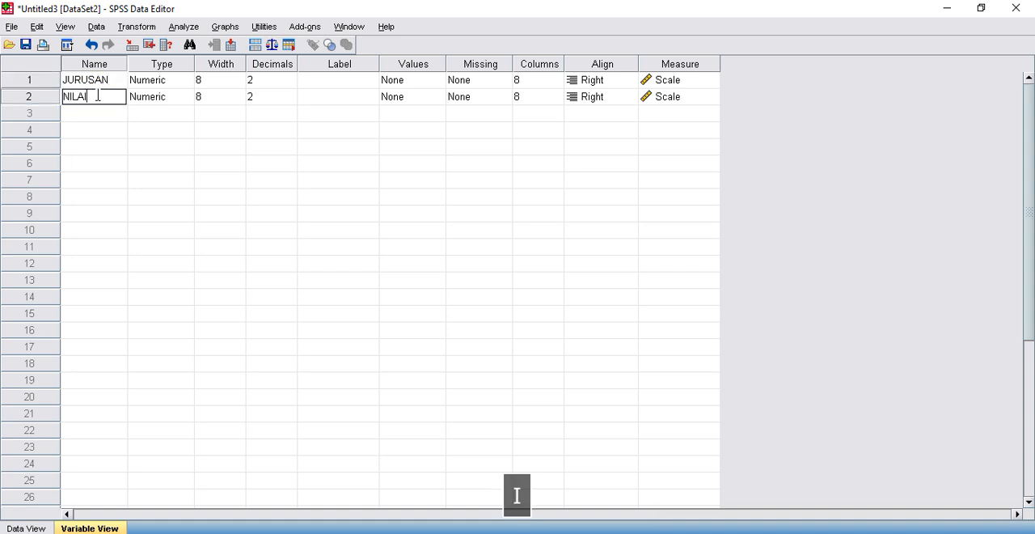
pyautogui.click(300, 214)
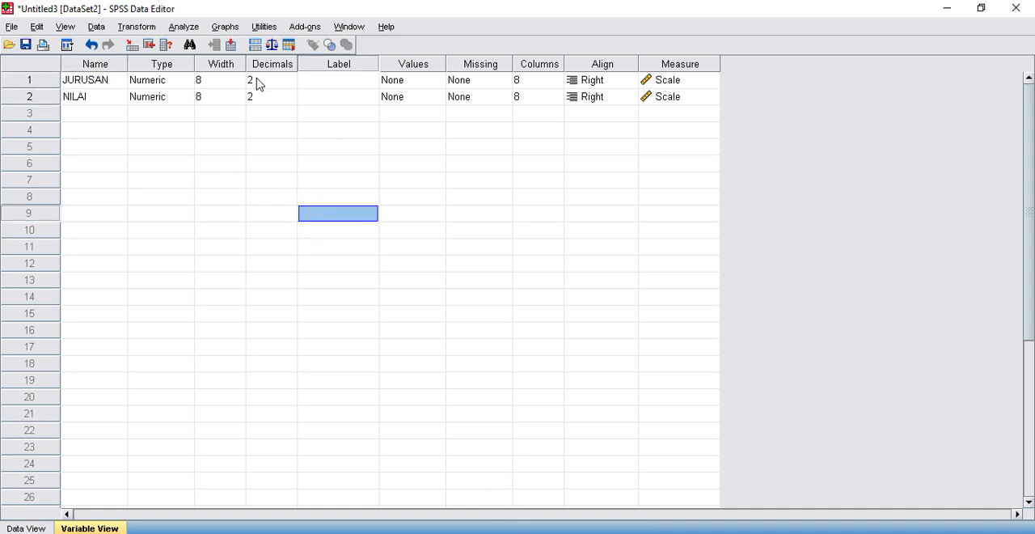
# - Set the number of decimals to 0 for JURUSAN and return to the data grid
pyautogui.click(266, 82)
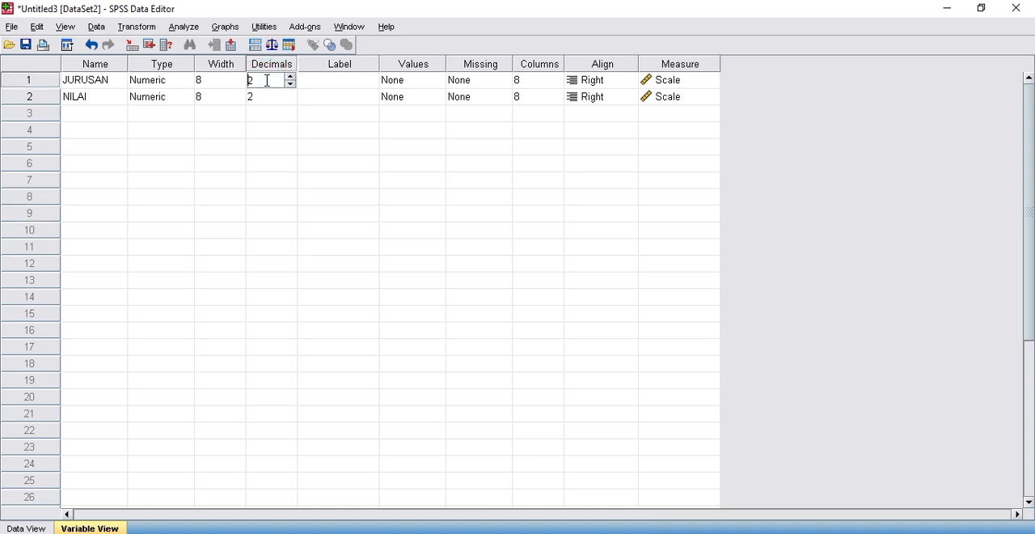
pyautogui.press('BackSpace')
pyautogui.write('1')
pyautogui.press('BackSpace')
pyautogui.write('0')
pyautogui.click(369, 202)
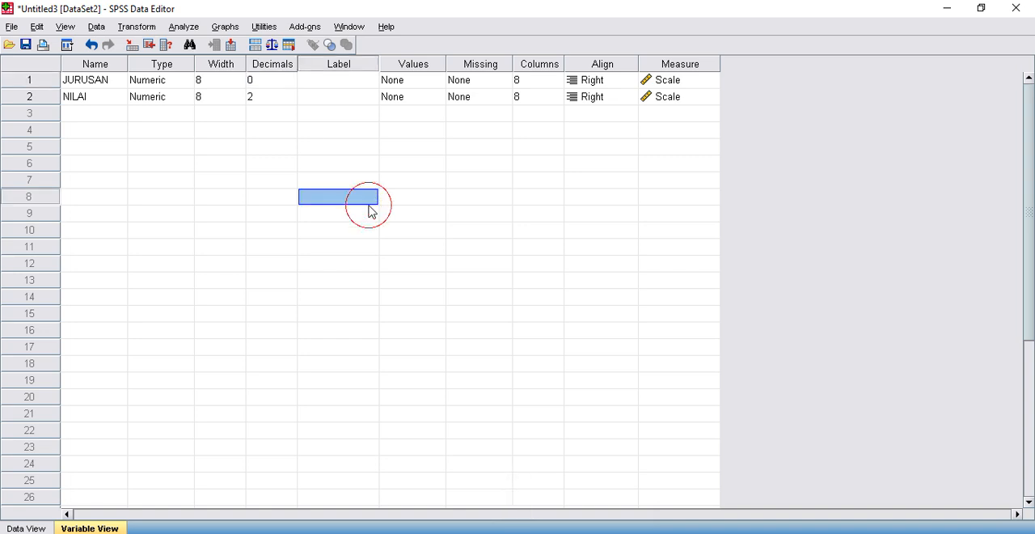
pyautogui.click(32, 527)
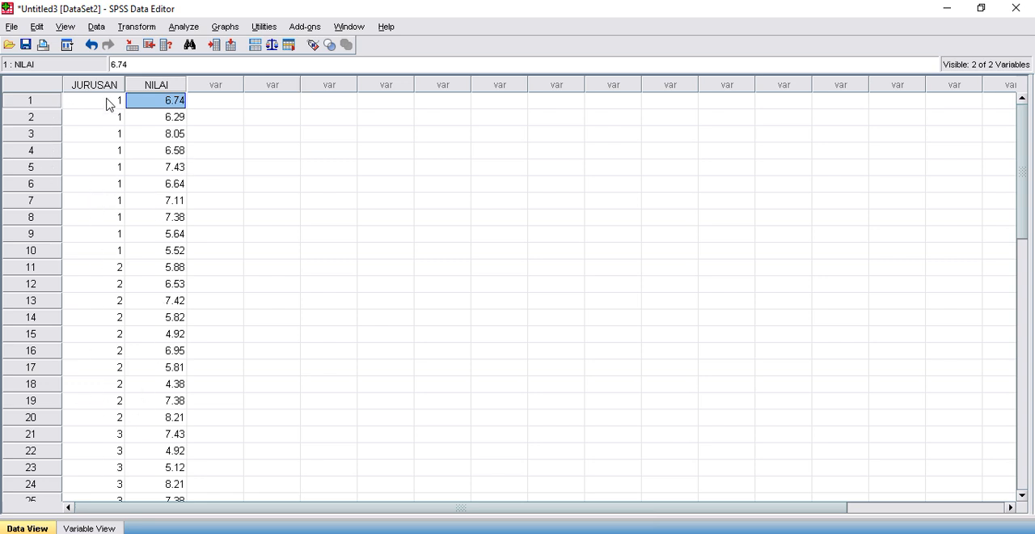
# - Open the value labels of the JURUSAN variable and add the label Sistem Informasi for value 1
pyautogui.click(95, 527)
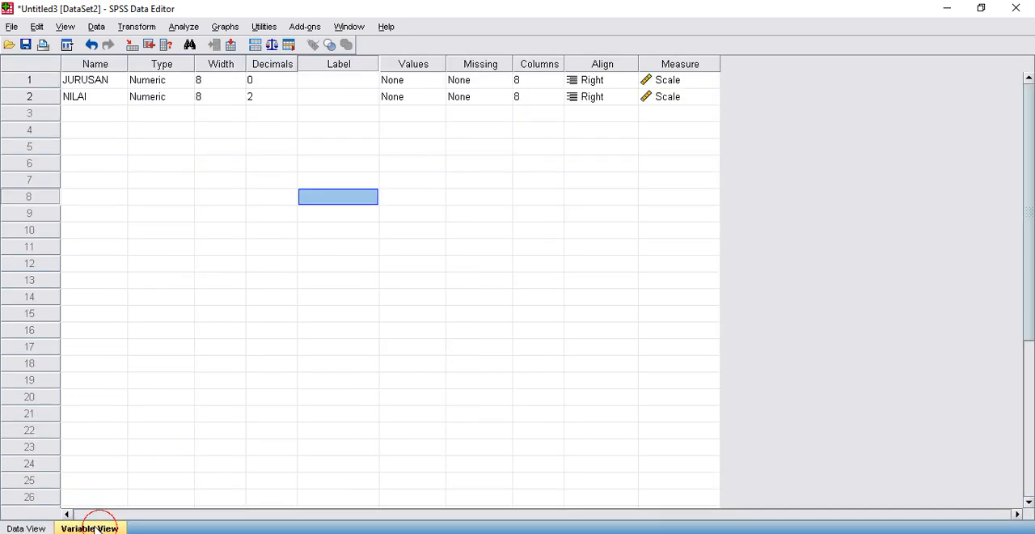
pyautogui.click(427, 84)
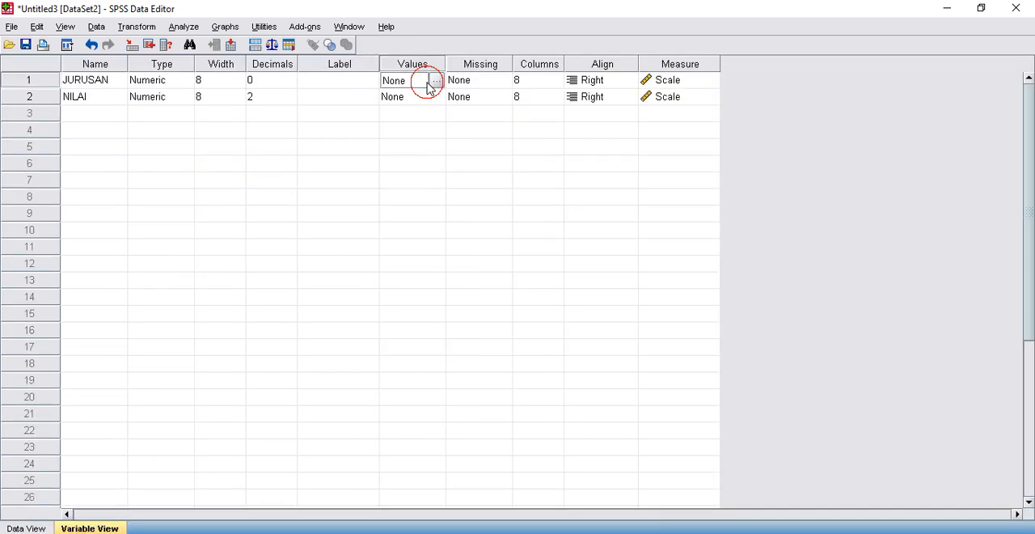
pyautogui.click(437, 82)
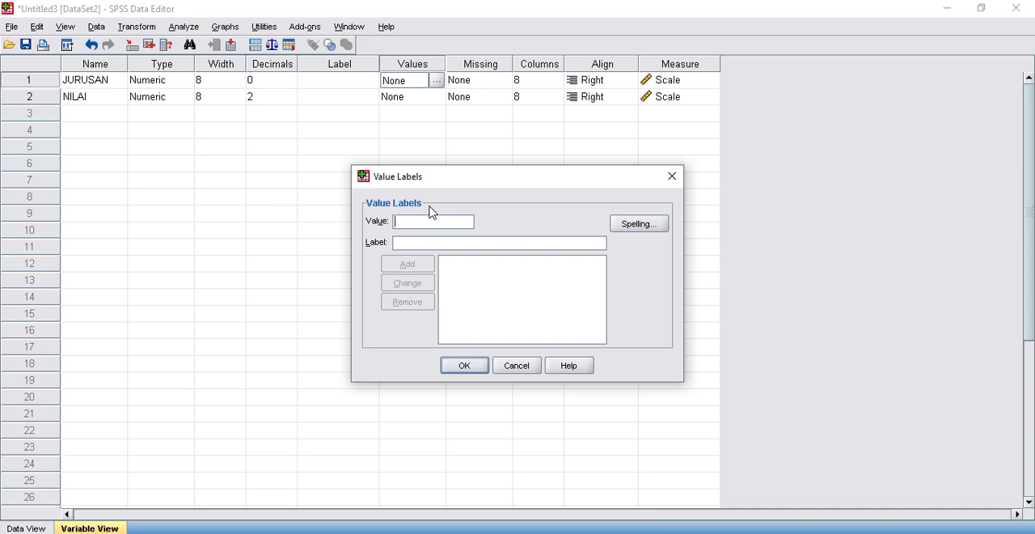
pyautogui.write('1')
pyautogui.click(418, 243)
pyautogui.write('Sistem Informasi')
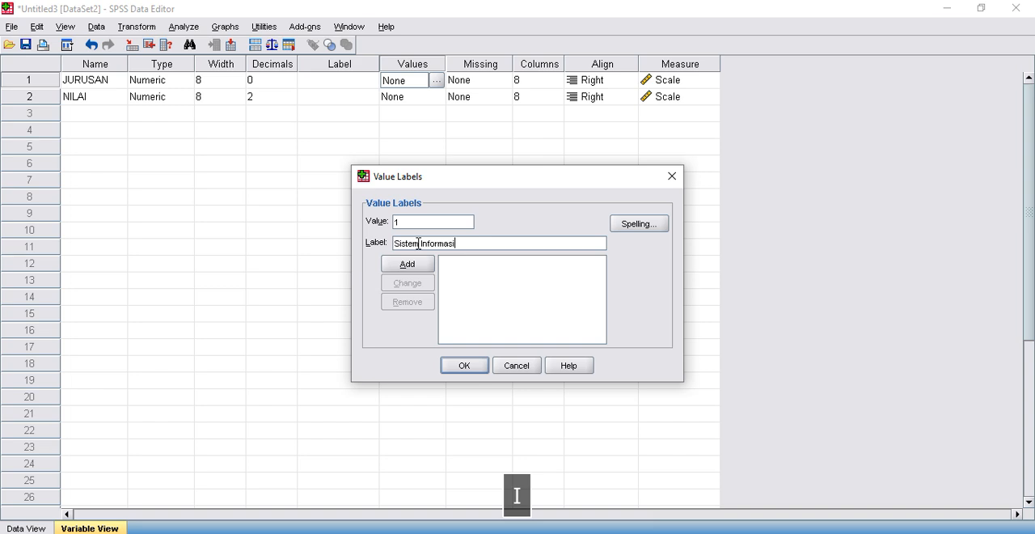
pyautogui.click(418, 267)
# - Add the label Informatika for value 2 of JURUSAN
pyautogui.click(413, 226)
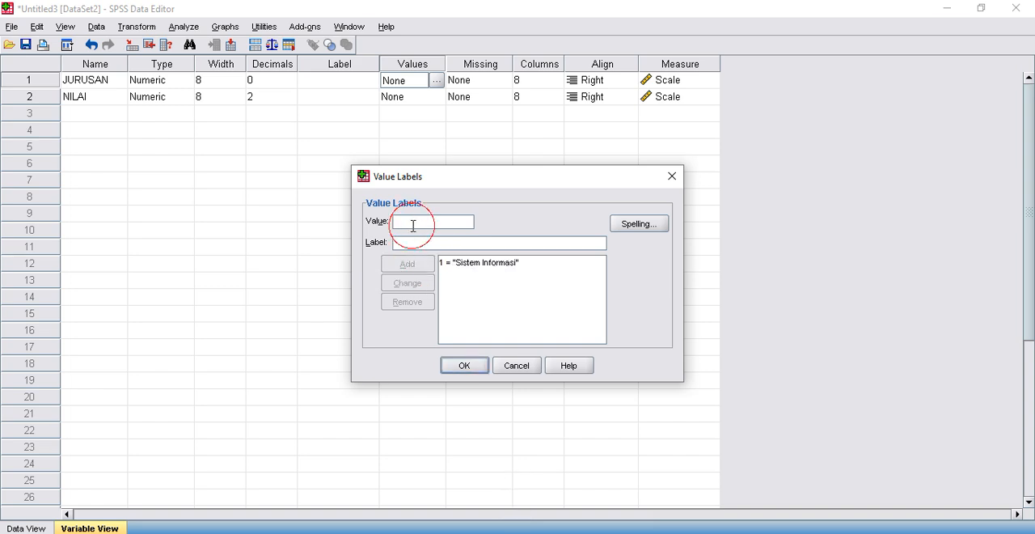
pyautogui.write('2')
pyautogui.click(413, 249)
pyautogui.write('I')
pyautogui.press('capslock')
pyautogui.write('nformatika')
pyautogui.click(412, 267)
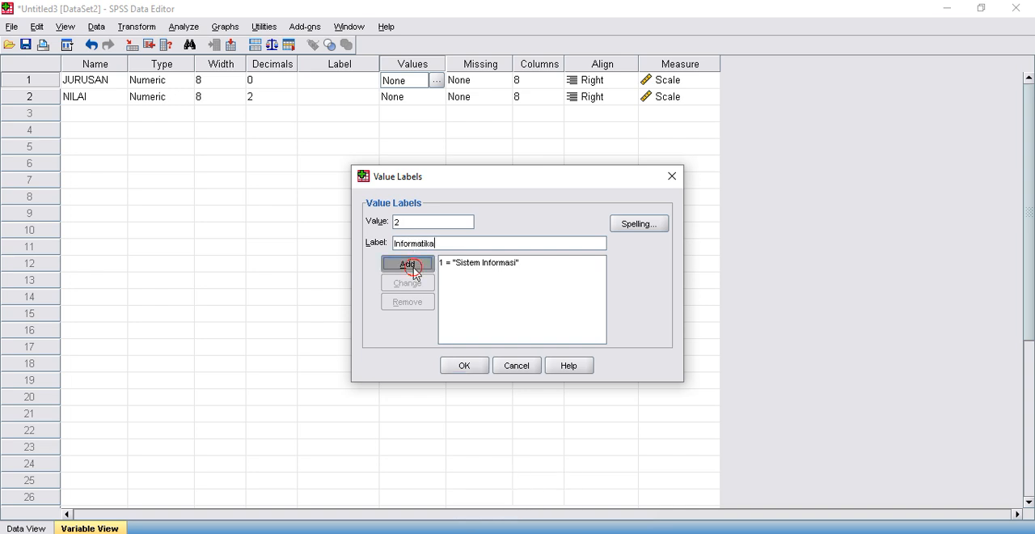
# - Add the label DKV for value 3, apply the JURUSAN value labels and go back to the data grid
pyautogui.write('3')
pyautogui.click(412, 242)
pyautogui.press('capslock')
pyautogui.write('DKV')
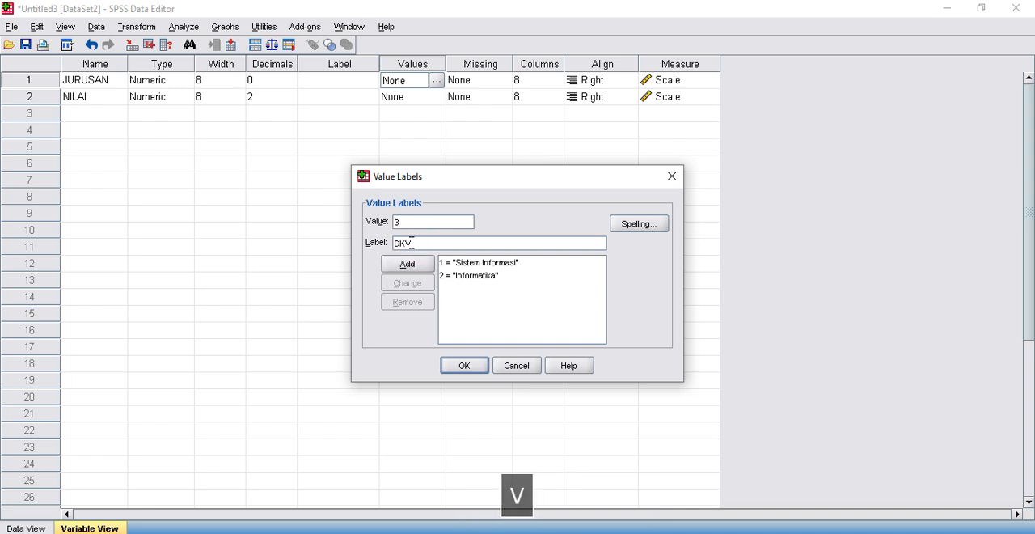
pyautogui.click(408, 266)
pyautogui.click(547, 290)
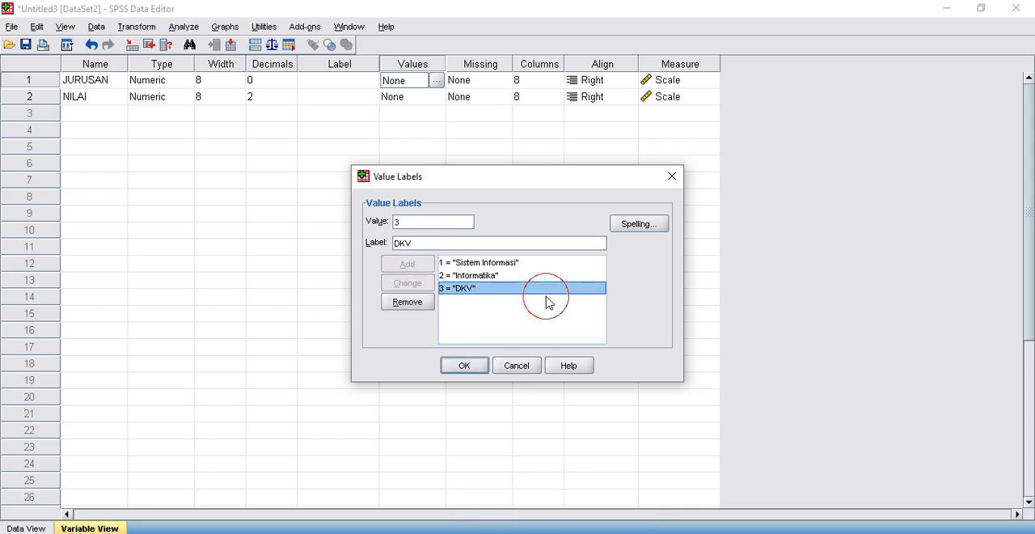
pyautogui.click(474, 372)
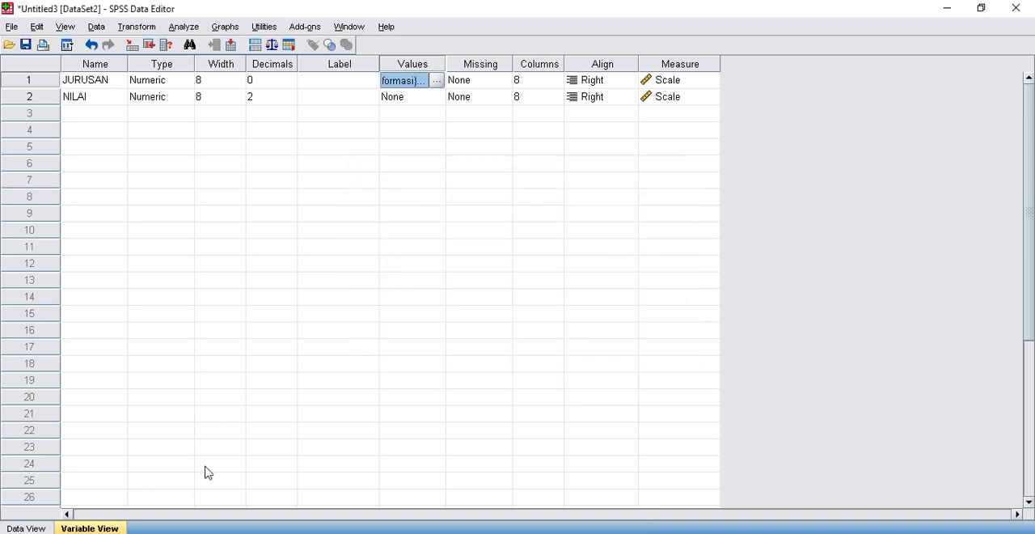
pyautogui.click(19, 527)
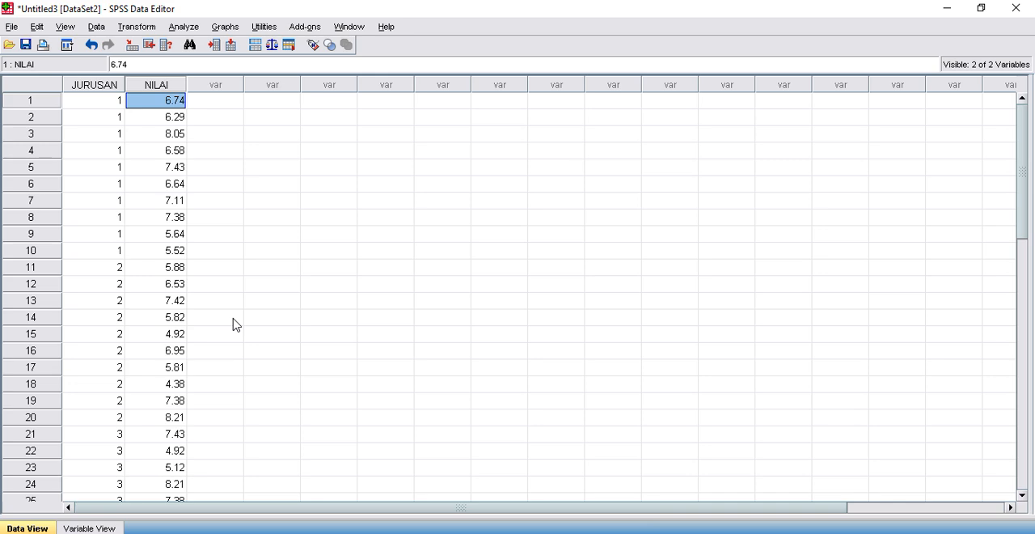
# - Set up an Explore analysis with NILAI as the dependent variable and JURUSAN as the factor
pyautogui.click(193, 33)
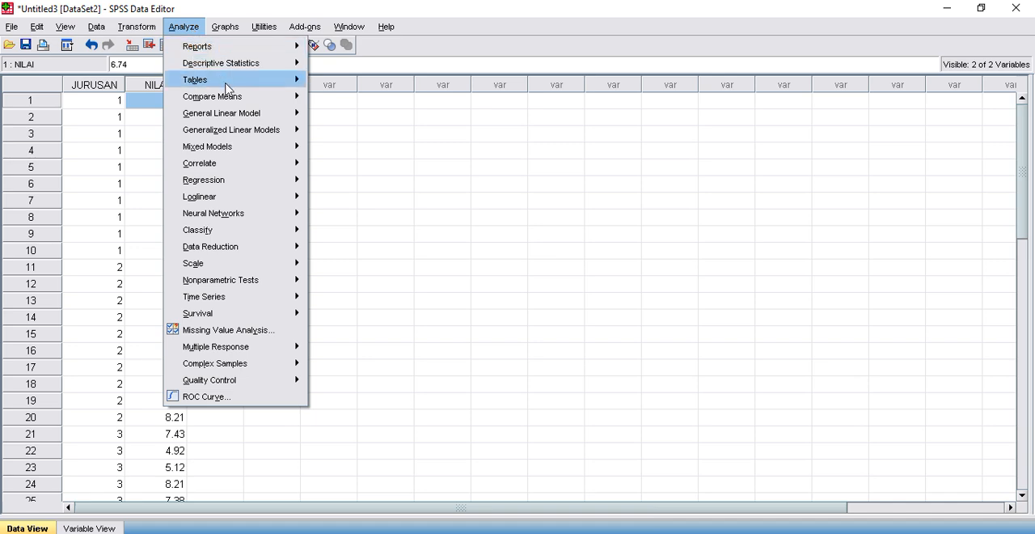
pyautogui.moveTo(230, 63)
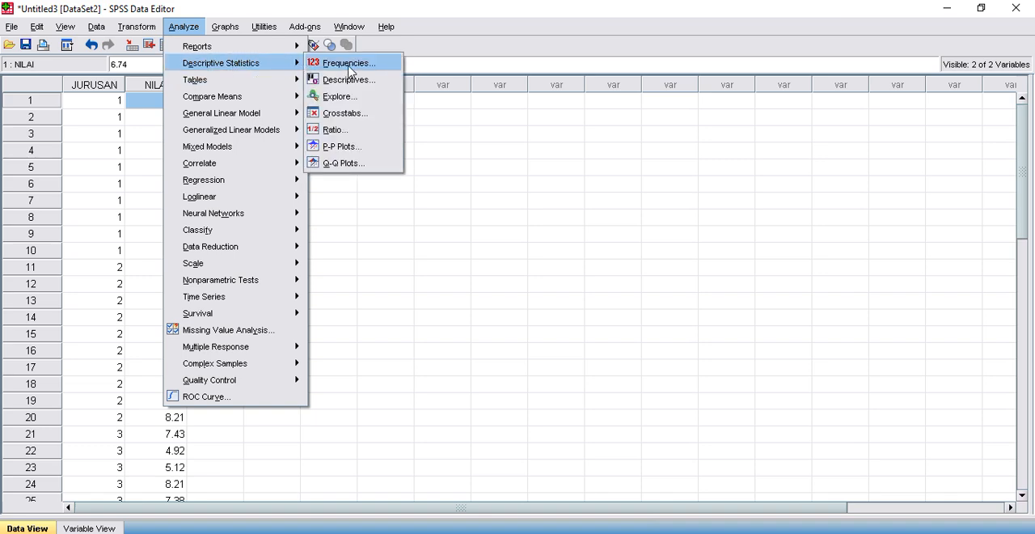
pyautogui.click(337, 96)
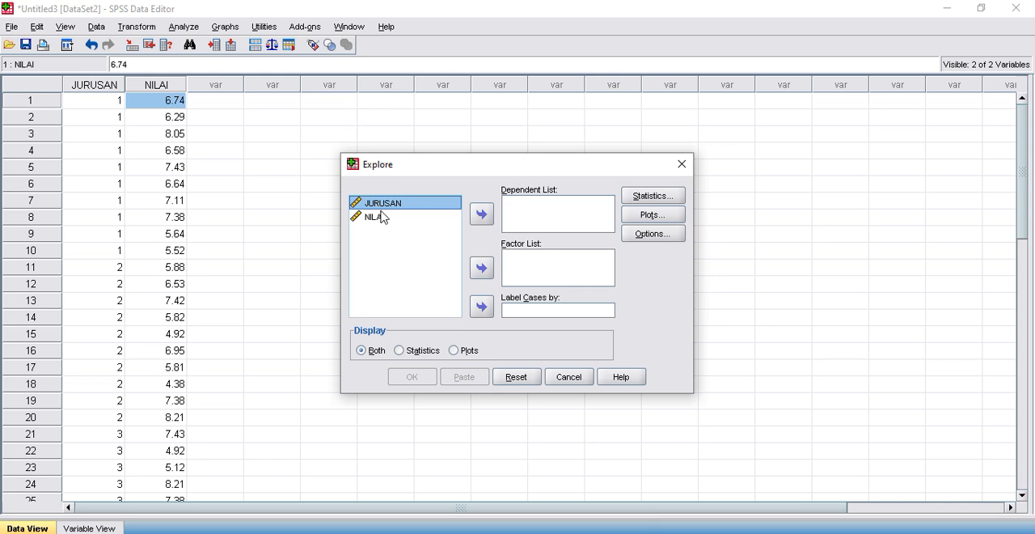
pyautogui.click(412, 219)
pyautogui.click(481, 214)
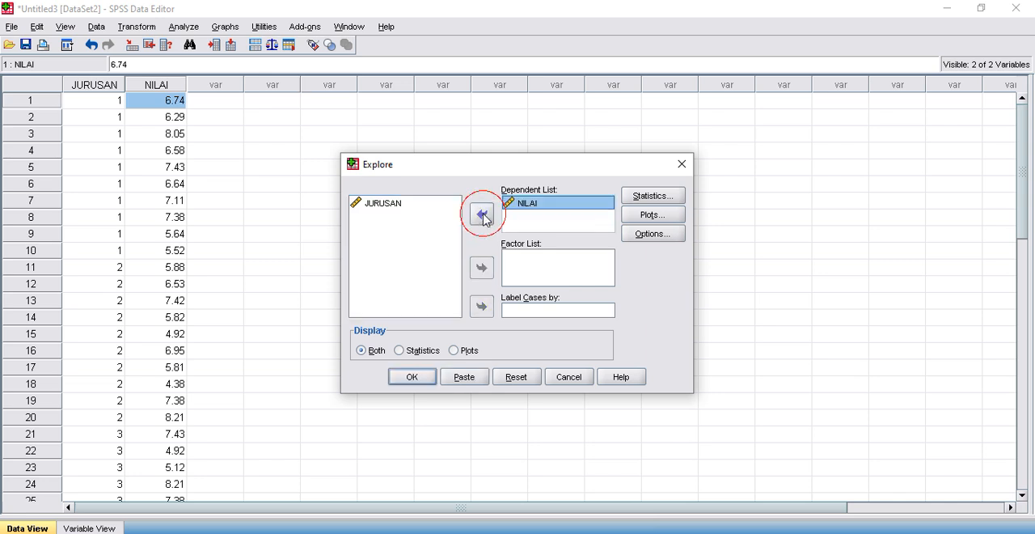
pyautogui.click(377, 204)
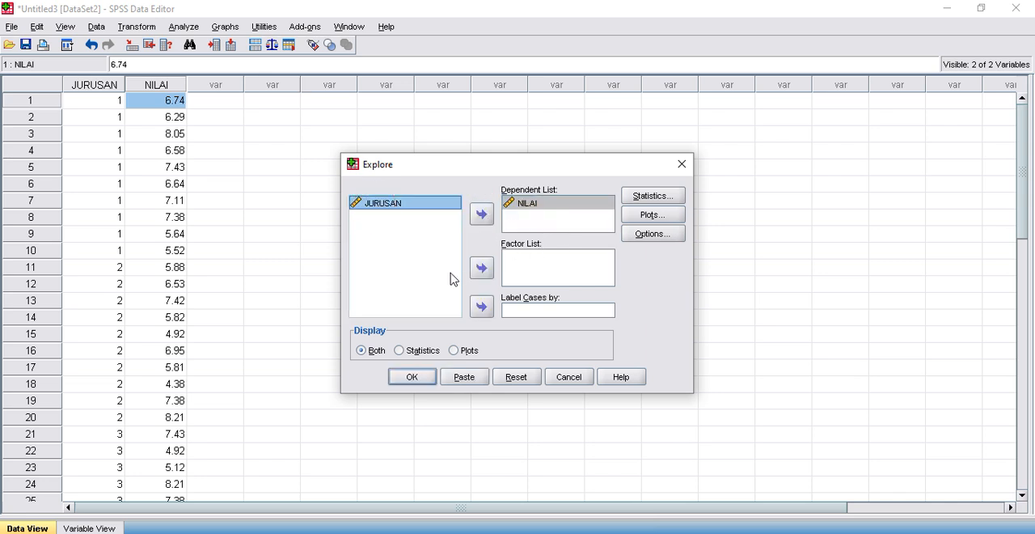
pyautogui.click(483, 268)
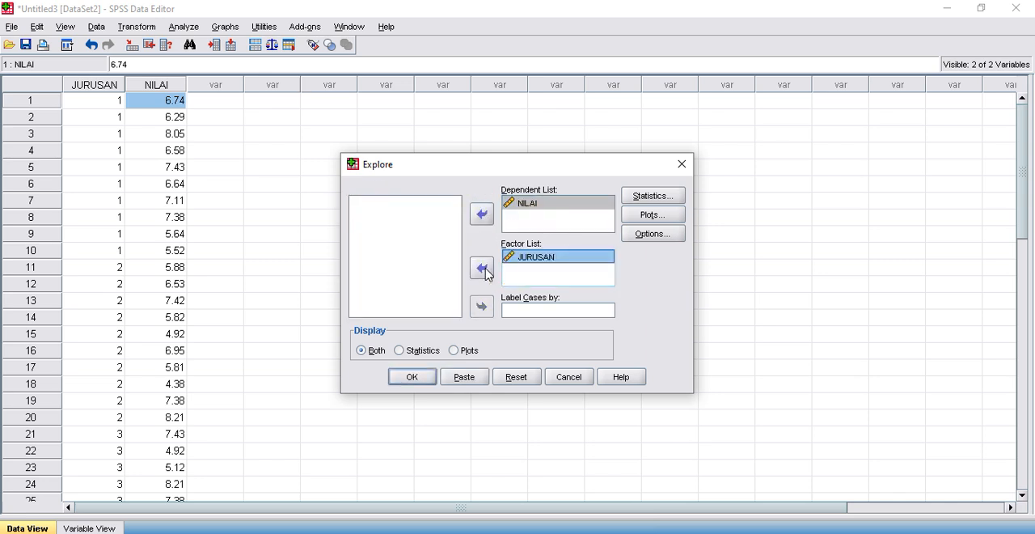
# - Enable normality plots with tests, run the Explore analysis and show the Tests of Normality table in the output
pyautogui.click(651, 215)
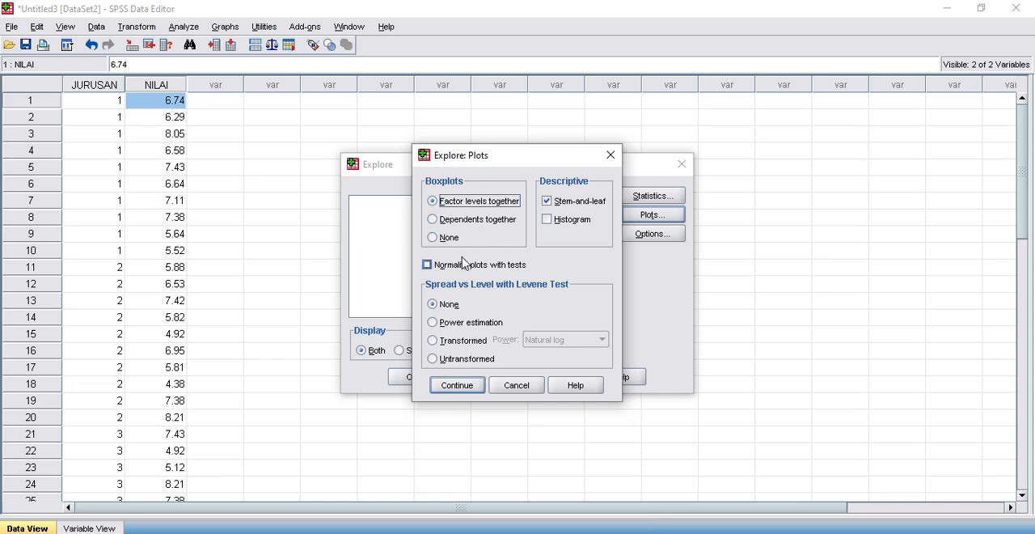
pyautogui.click(431, 266)
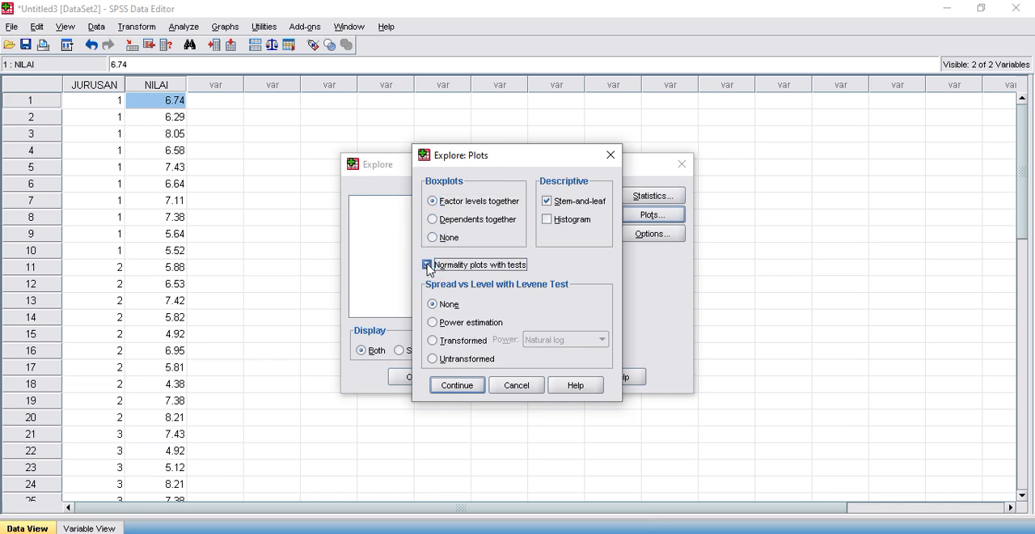
pyautogui.click(471, 385)
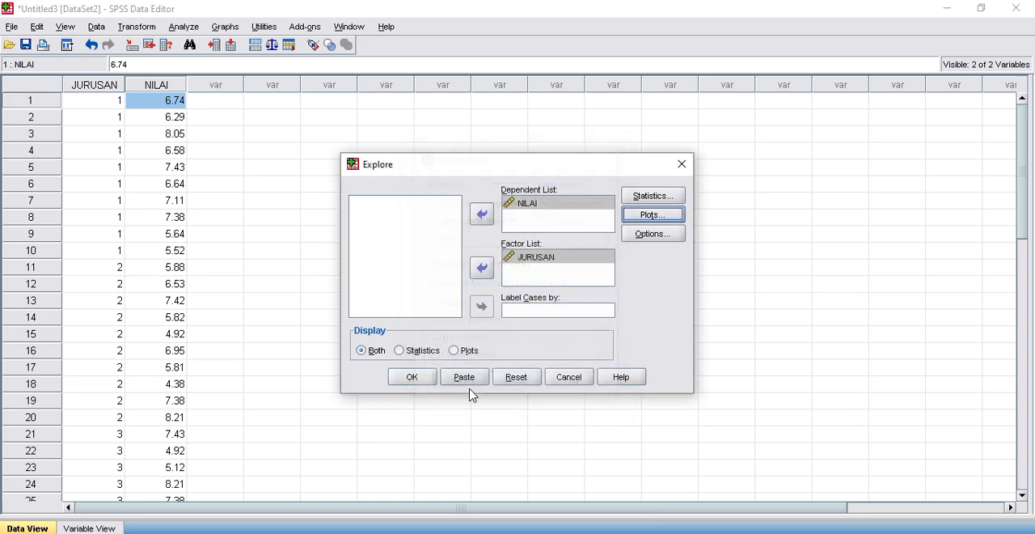
pyautogui.click(412, 378)
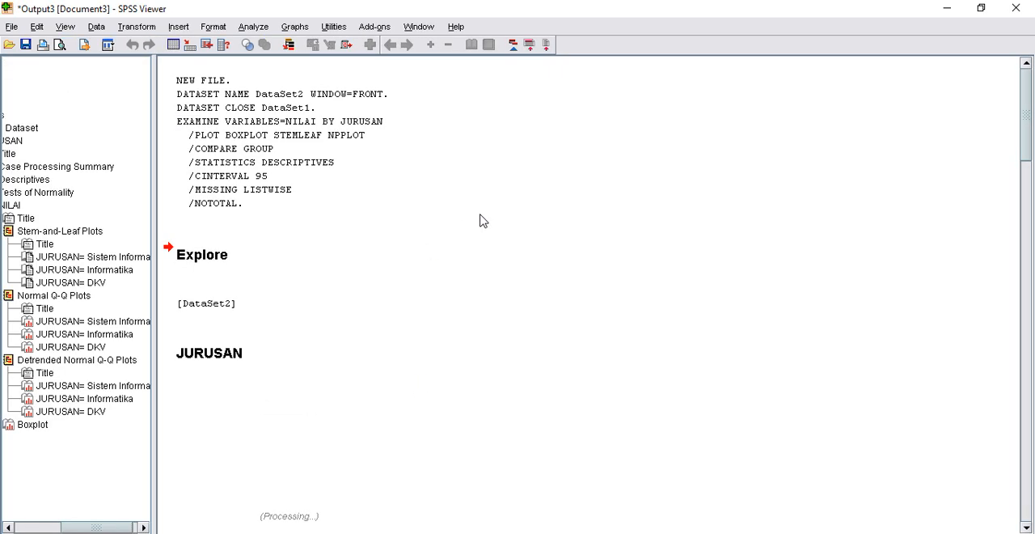
pyautogui.scroll(-10, 483, 221)
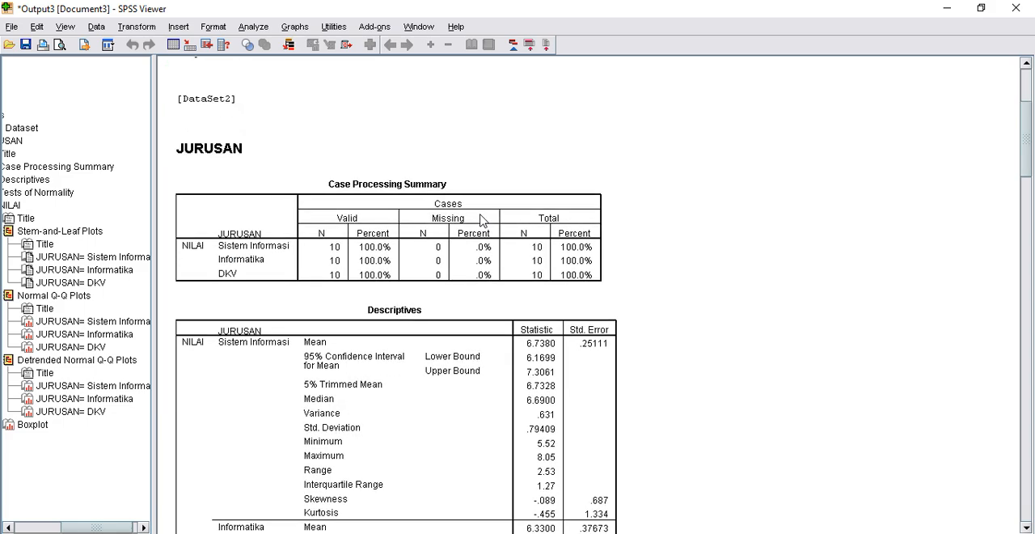
pyautogui.scroll(-2, 483, 221)
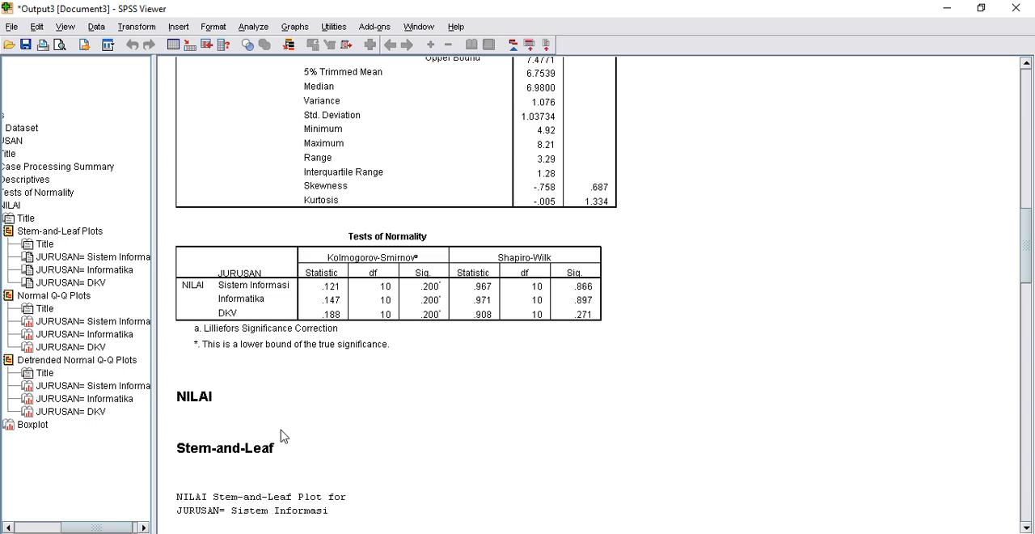
# - Switch to the PowerPoint slide show and advance through the Uji Homogenitas explanation to its second bullet point
pyautogui.click(318, 532)
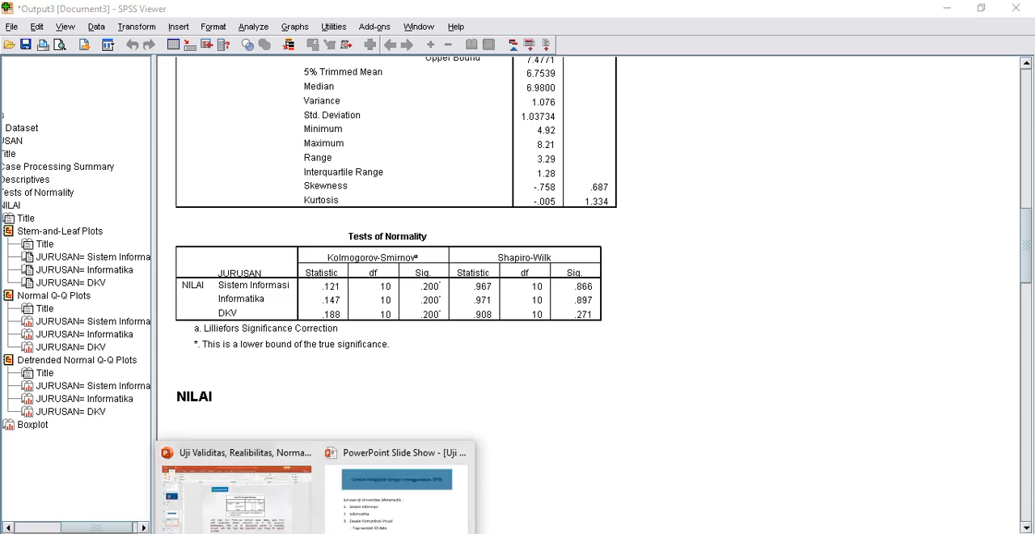
pyautogui.click(363, 519)
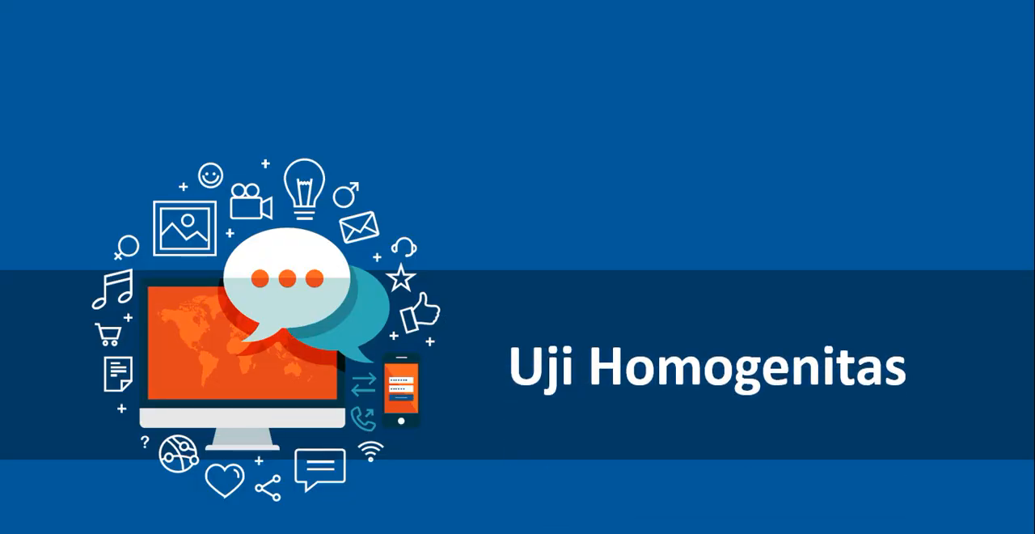
pyautogui.press('Down')
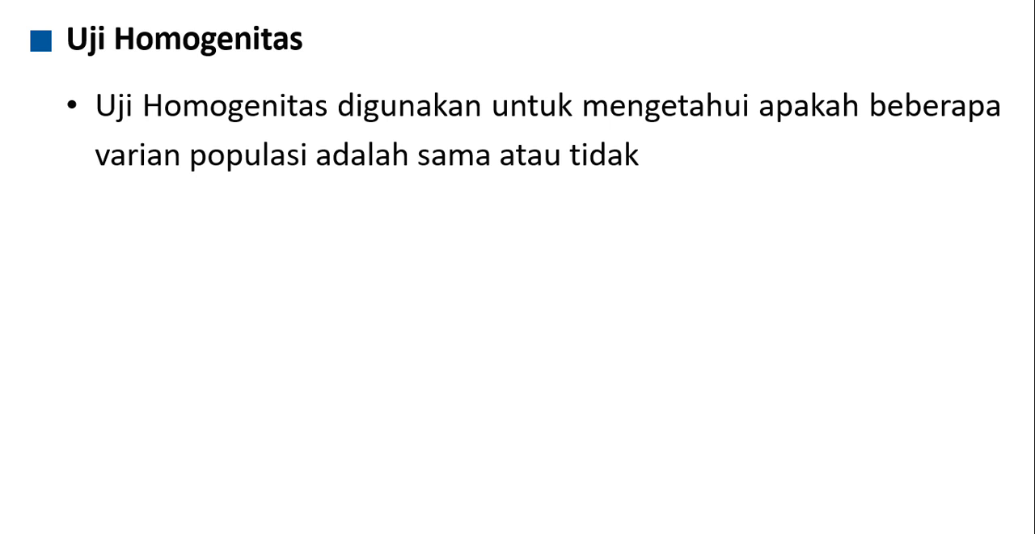
pyautogui.press('Down')
pyautogui.press('Down')
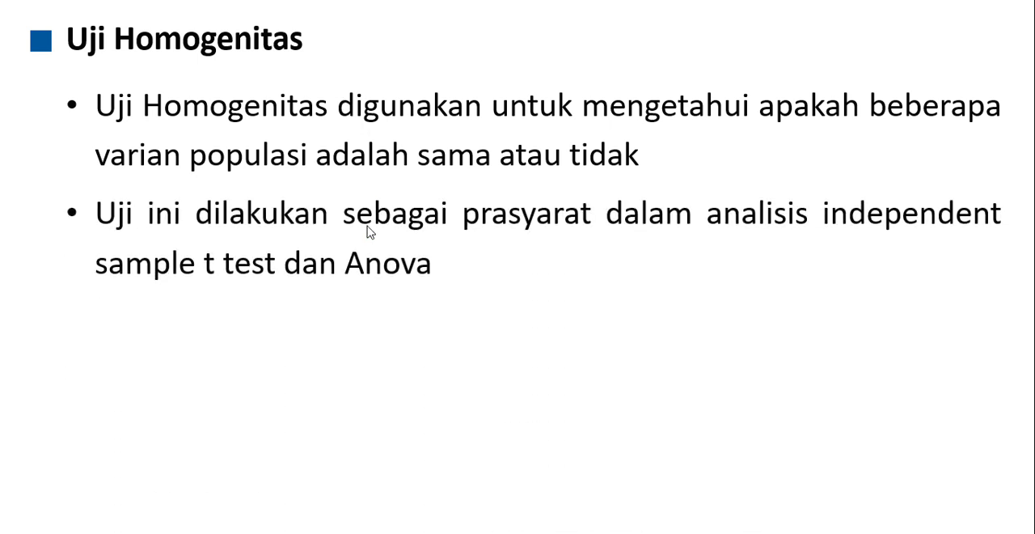
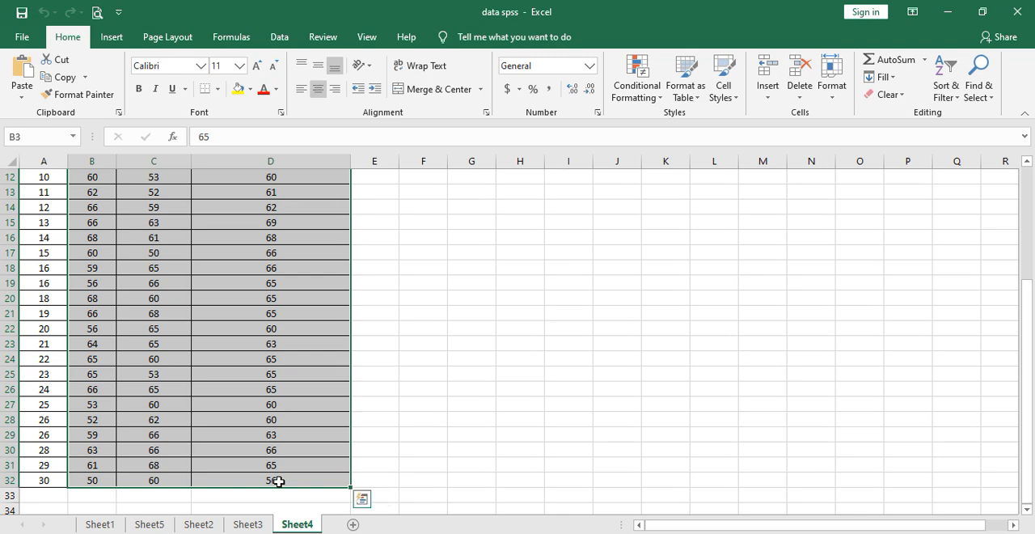
# - Copy the values in B3:D32 of the Excel sheet Sheet4 into the first three columns of the SPSS data grid
pyautogui.hotkey('ctrl', 'c')
pyautogui.hotkey('alt', 'Tab')
pyautogui.click(583, 291)
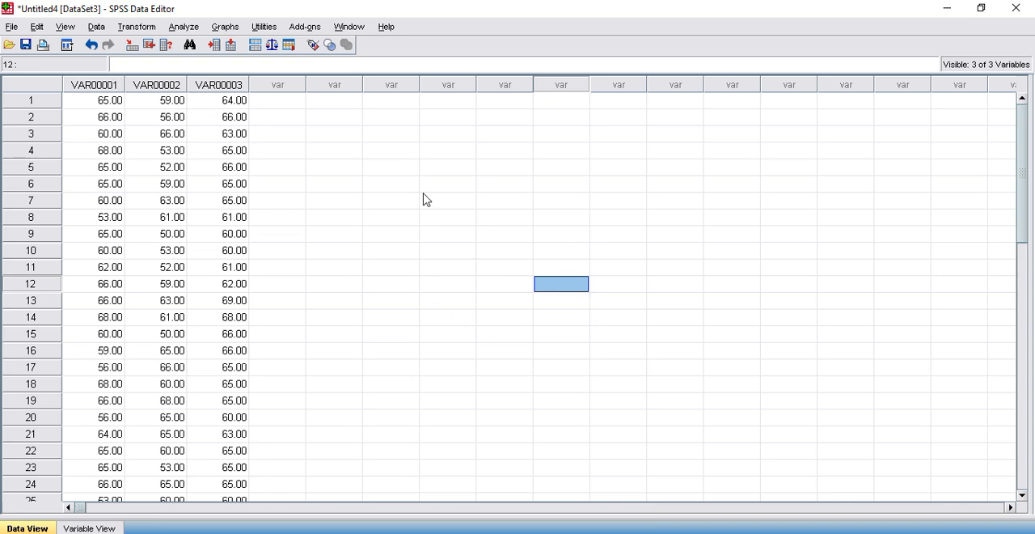
pyautogui.scroll(-4, 425, 208)
pyautogui.scroll(4, 233, 359)
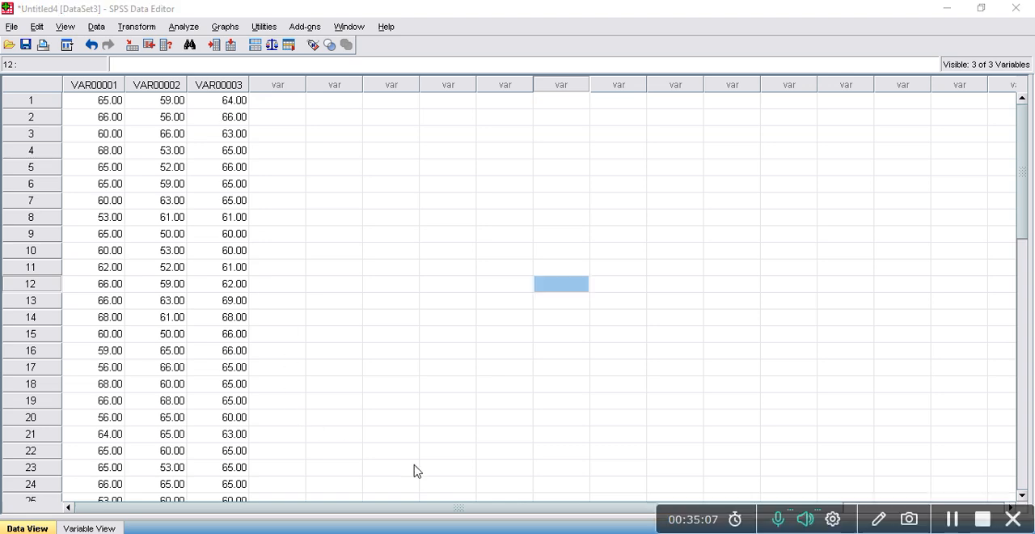
# - Switch to Excel to check the last rows of the source data on Sheet4, and return to the SPSS data grid
pyautogui.hotkey('alt', 'Tab')
pyautogui.scroll(-3, 362, 457)
pyautogui.scroll(-4, 361, 457)
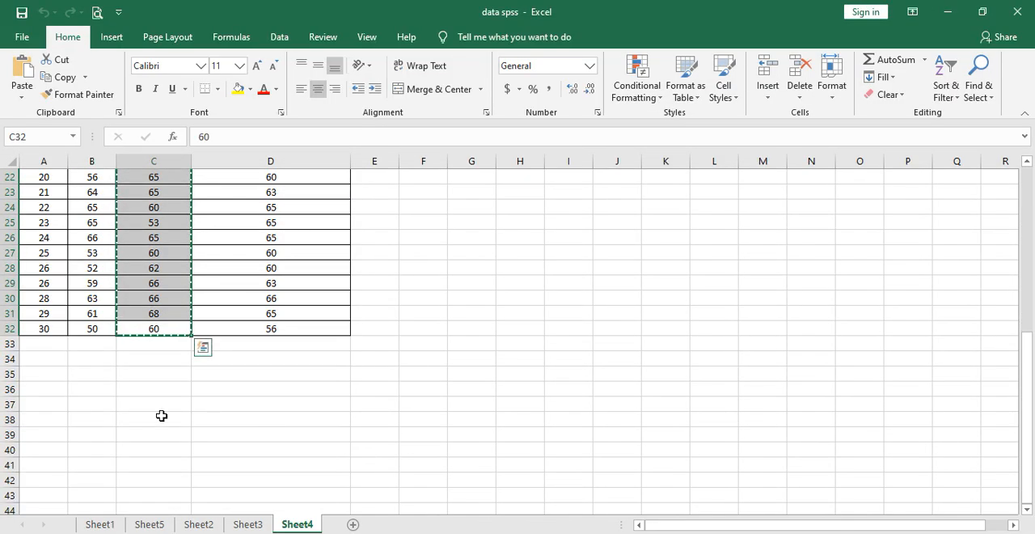
pyautogui.hotkey('alt', 'Tab')
pyautogui.click(334, 270)
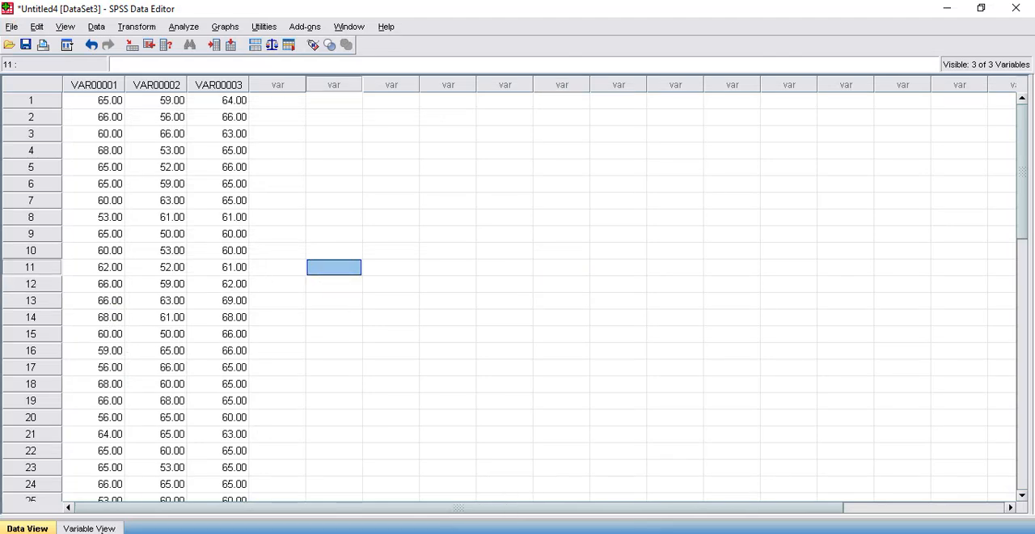
# - Show the variable definitions and rename the first variable as KUALITAS
pyautogui.click(91, 528)
pyautogui.click(106, 81)
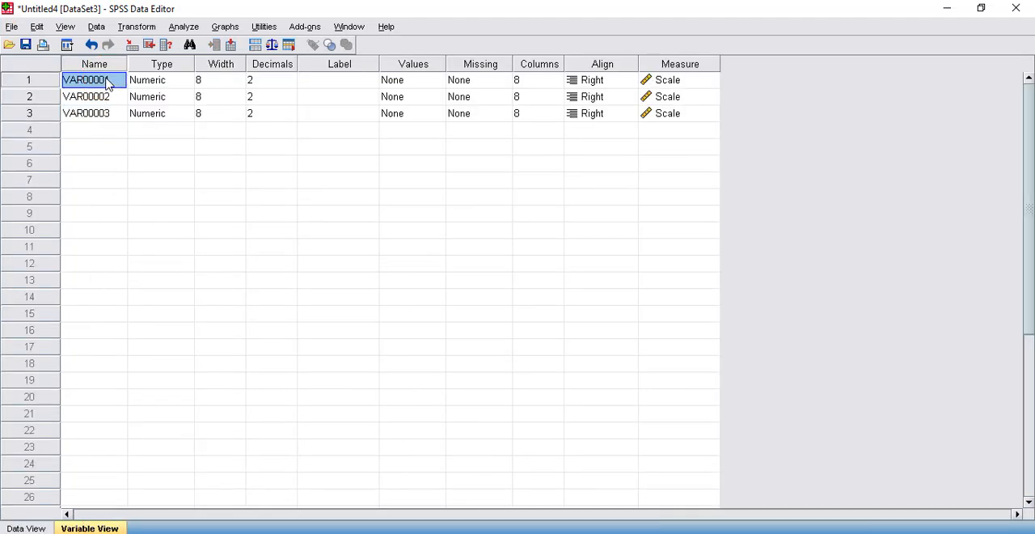
pyautogui.write('k')
pyautogui.press('BackSpace')
pyautogui.press('capslock')
pyautogui.write('KUALITAS')
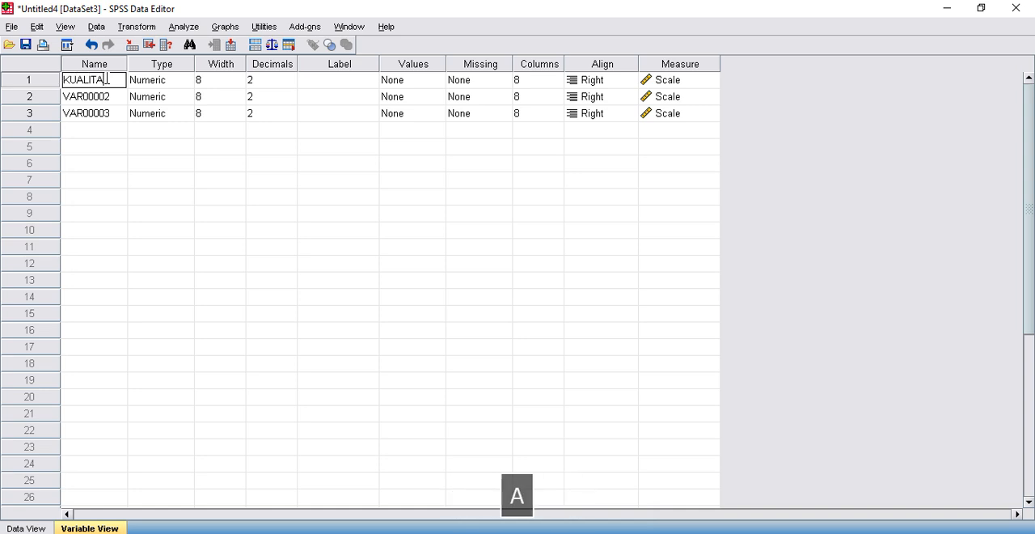
# - Rename the second variable as BIAYA and the third as KEPUTUSAN
pyautogui.click(110, 100)
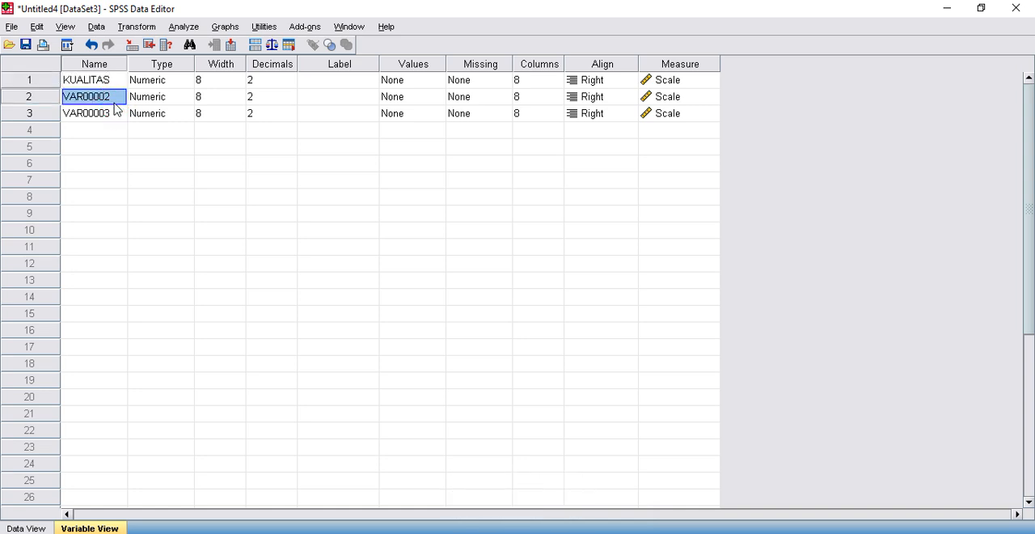
pyautogui.write('BIAYA')
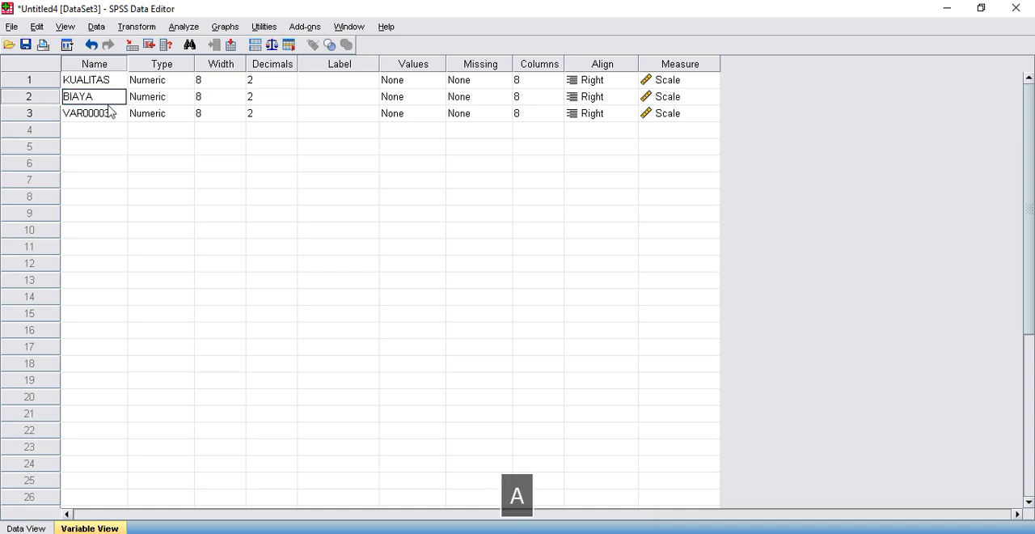
pyautogui.click(107, 116)
pyautogui.write('KEPUTUSAN')
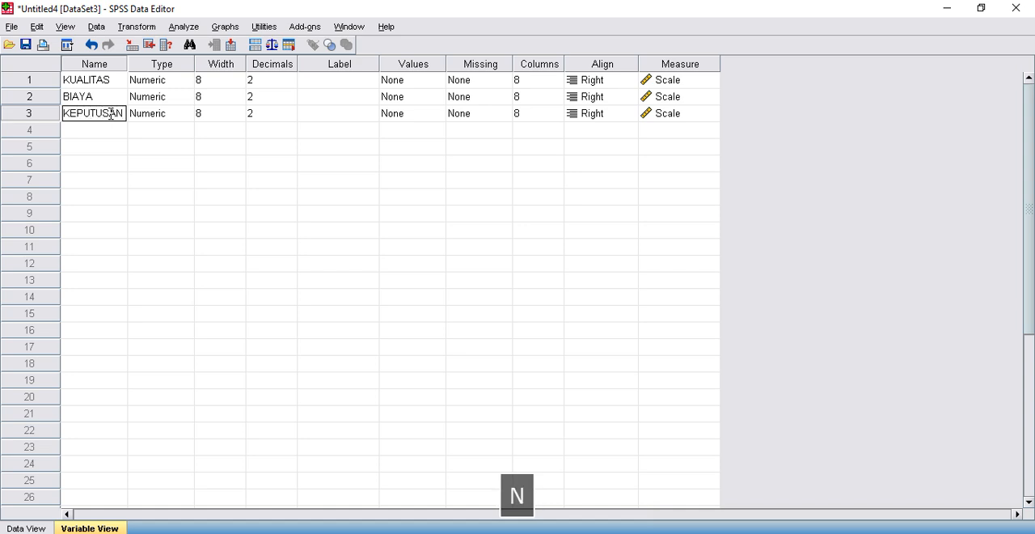
# - Set the number of decimals to 0 for KUALITAS and BIAYA
pyautogui.click(257, 81)
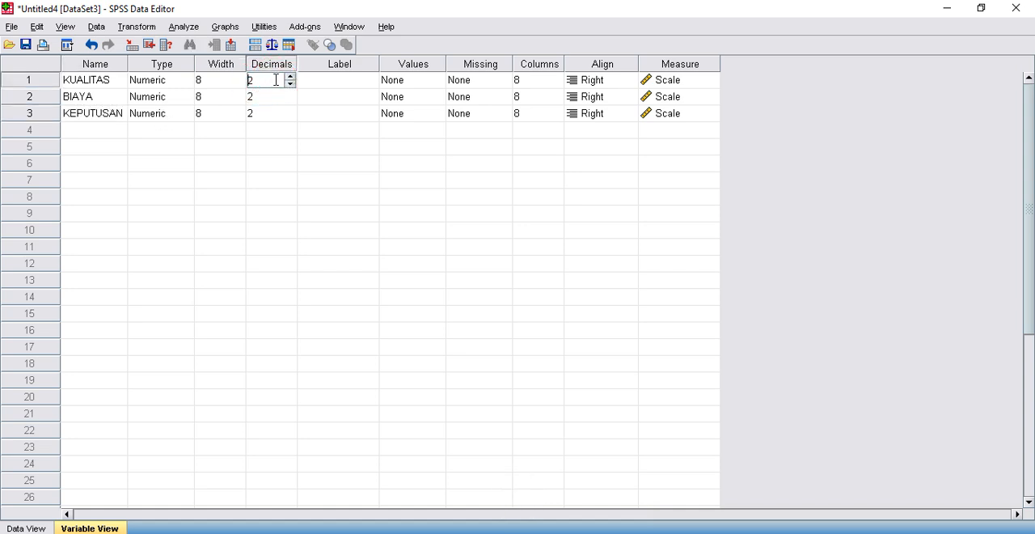
pyautogui.press('Right')
pyautogui.press('BackSpace')
pyautogui.write('0')
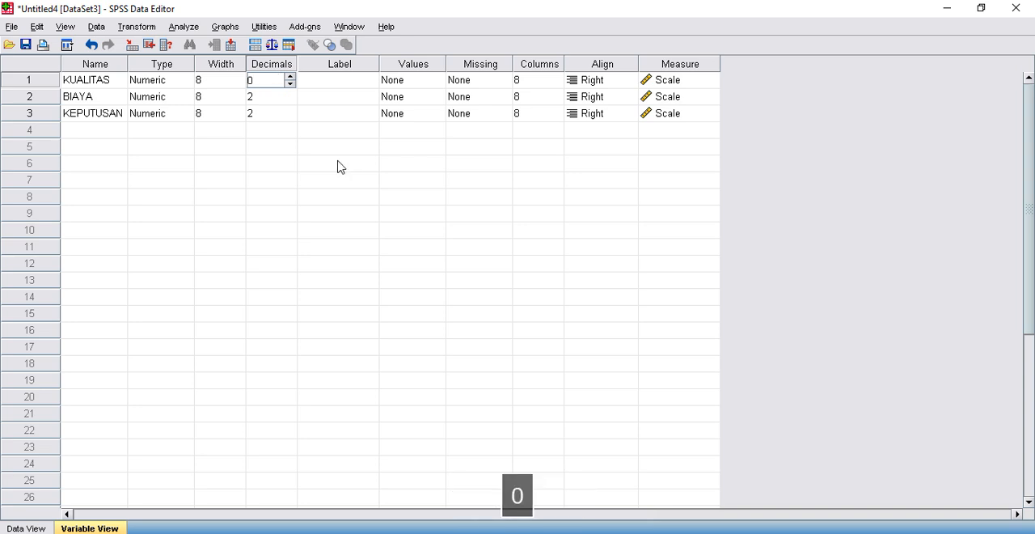
pyautogui.click(268, 100)
# - Set the number of decimals to 0 for KEPUTUSAN and go back to the data grid
pyautogui.click(269, 111)
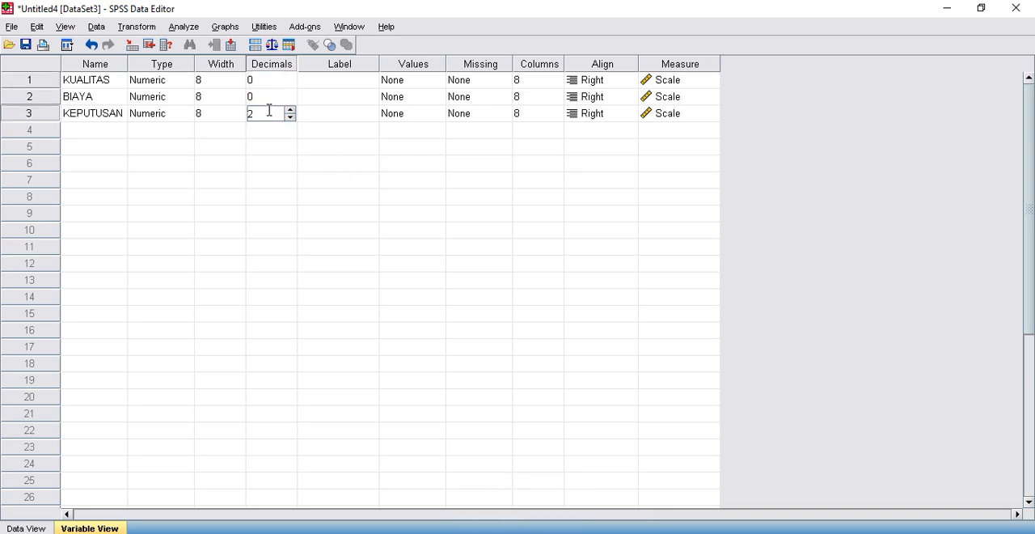
pyautogui.press('Right')
pyautogui.press('BackSpace')
pyautogui.click(269, 114)
pyautogui.press('BackSpace')
pyautogui.write('00')
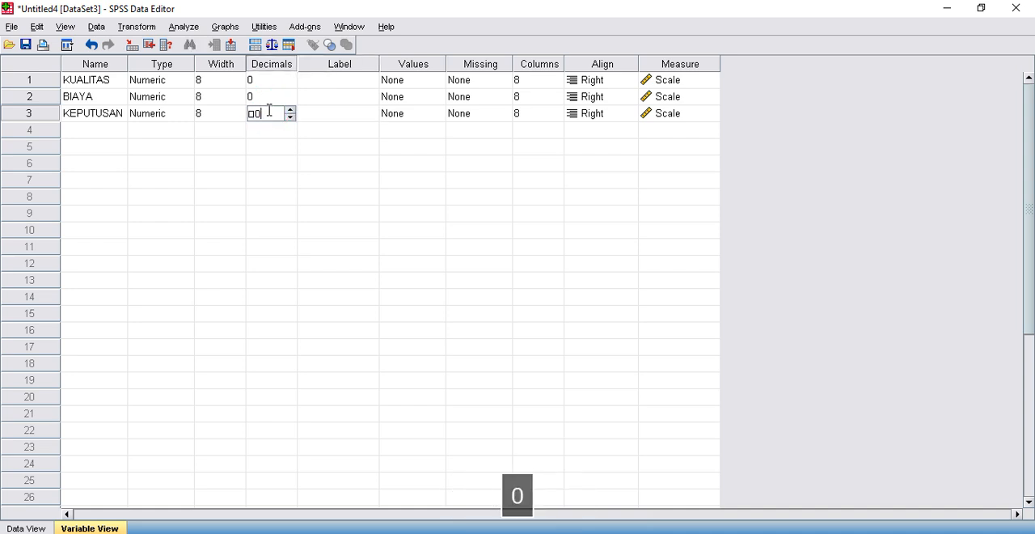
pyautogui.press('BackSpace')
pyautogui.click(245, 182)
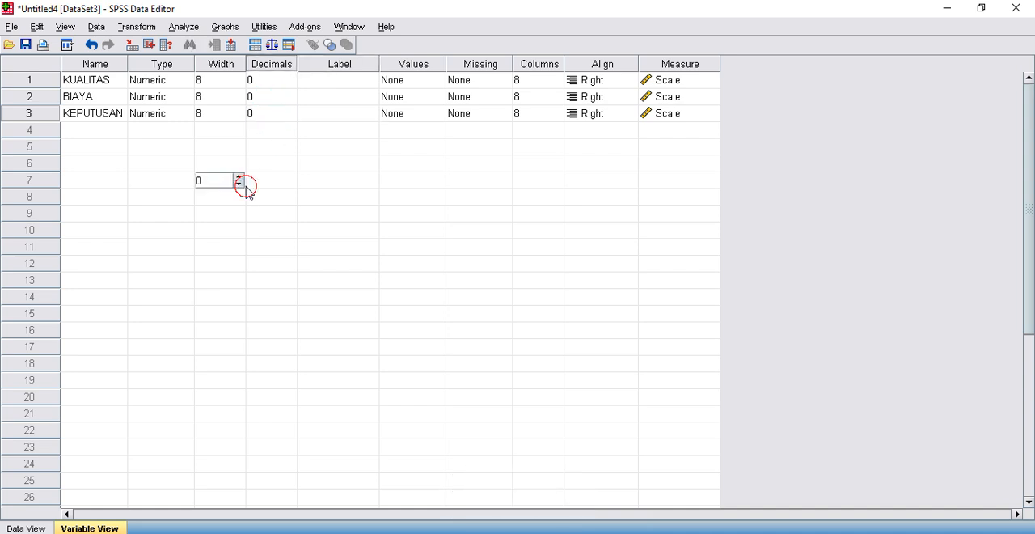
pyautogui.click(26, 528)
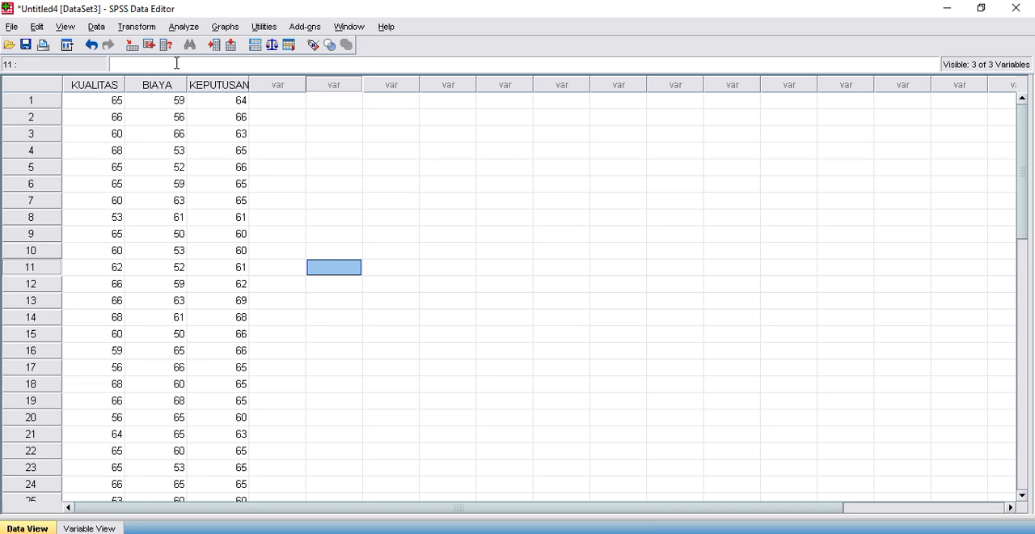
# - Set up a Linear Regression analysis with KUALITAS and BIAYA as the independent variables
pyautogui.click(180, 26)
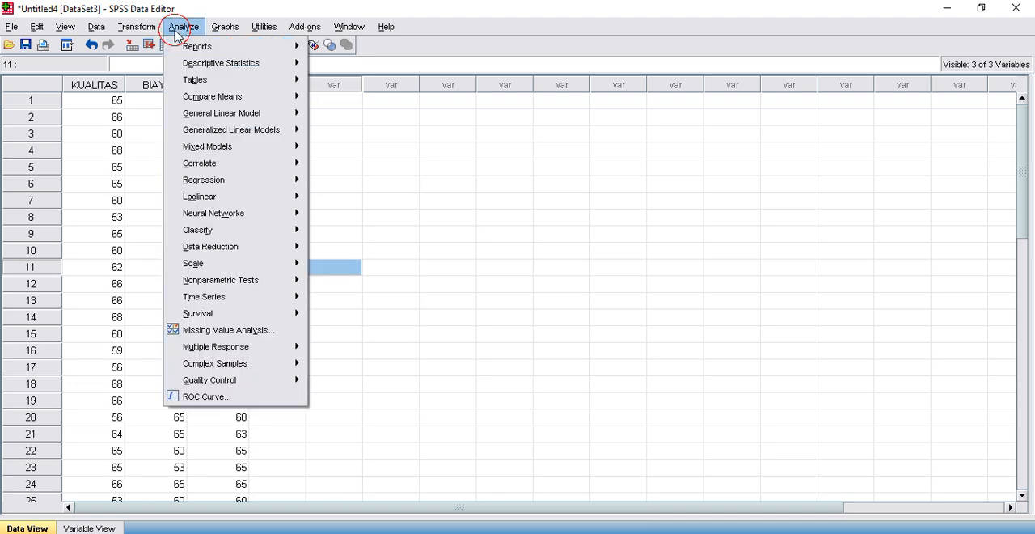
pyautogui.moveTo(206, 69)
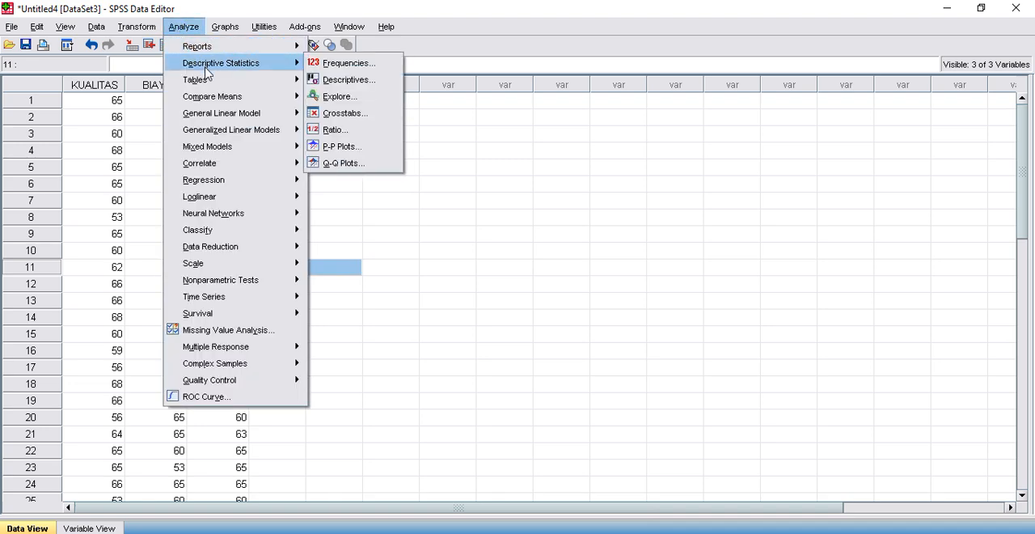
pyautogui.moveTo(215, 182)
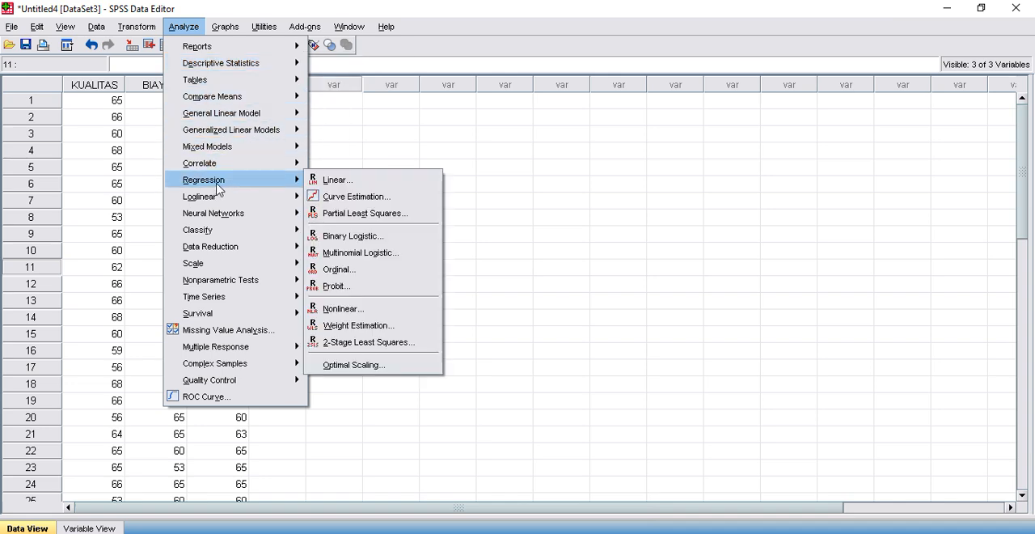
pyautogui.click(328, 180)
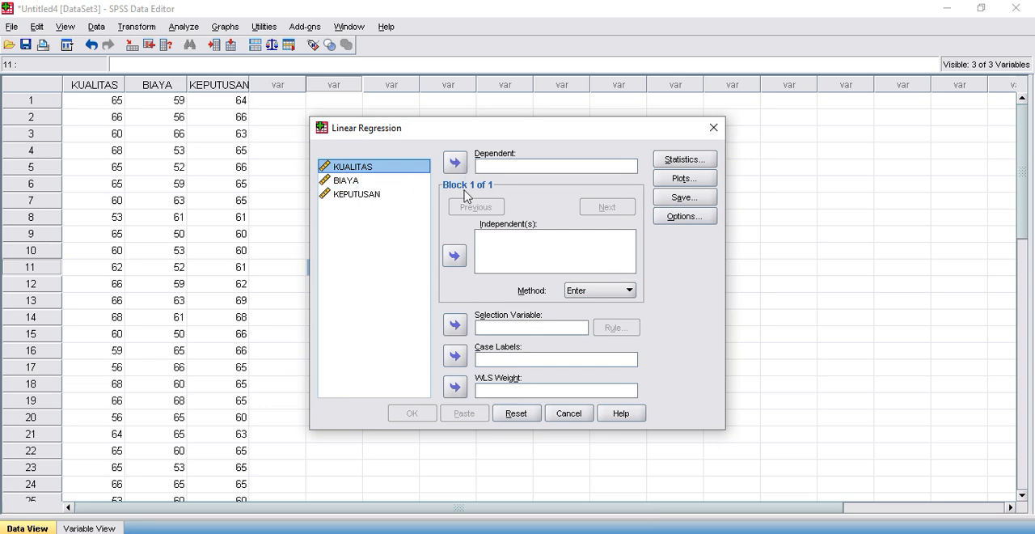
pyautogui.keyDown('ctrl'); pyautogui.click(352, 180); pyautogui.keyUp('ctrl')
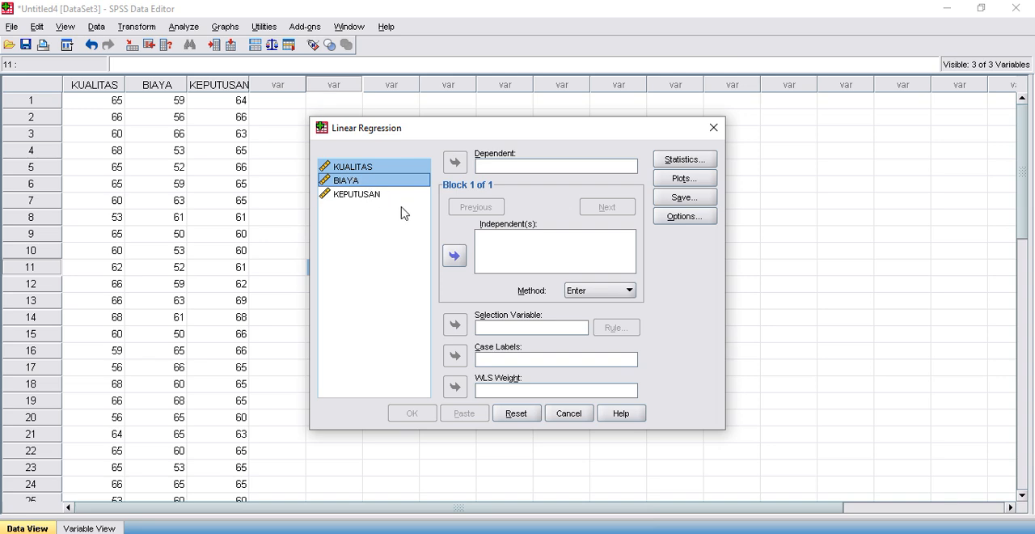
pyautogui.click(458, 257)
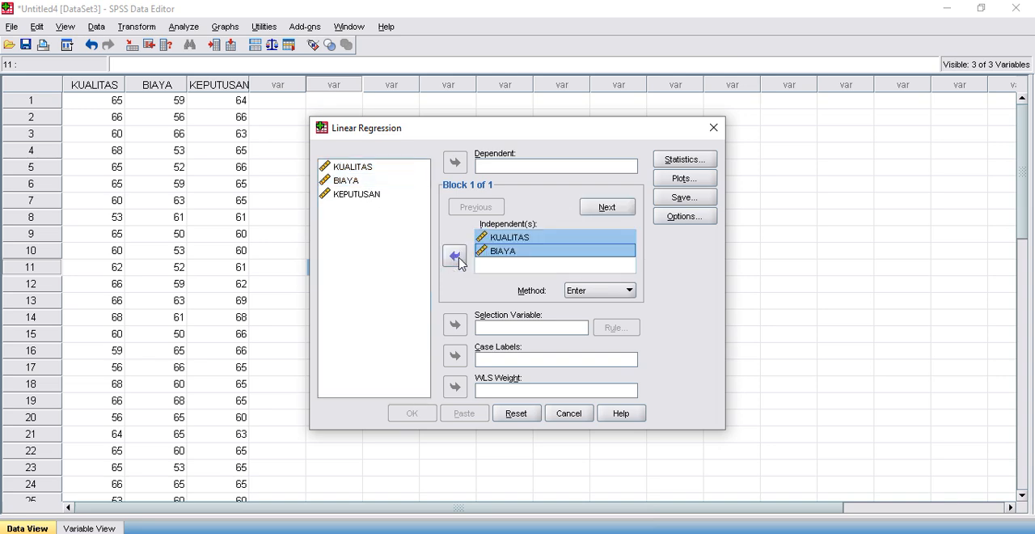
# - Assign KEPUTUSAN as the dependent variable and run the linear regression
pyautogui.click(370, 196)
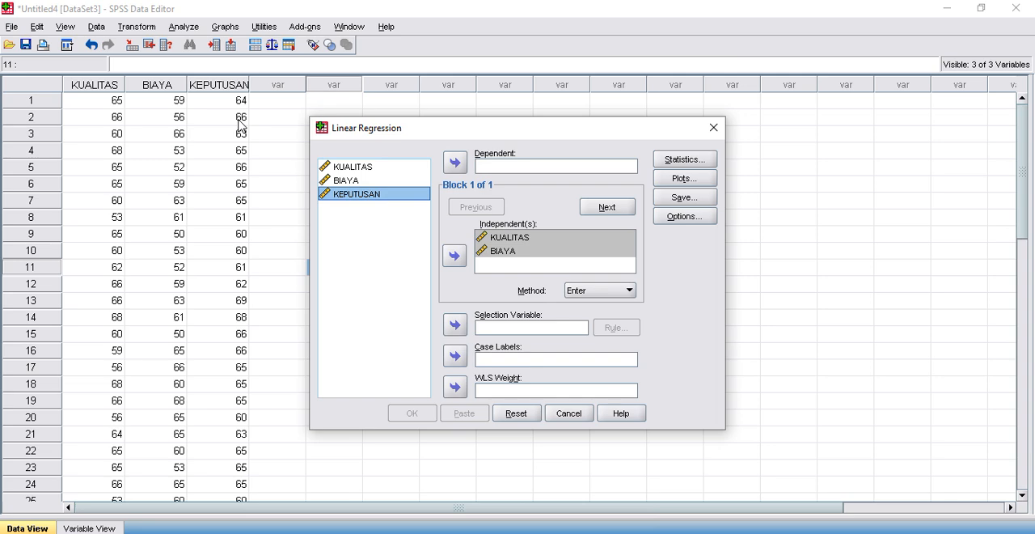
pyautogui.click(455, 162)
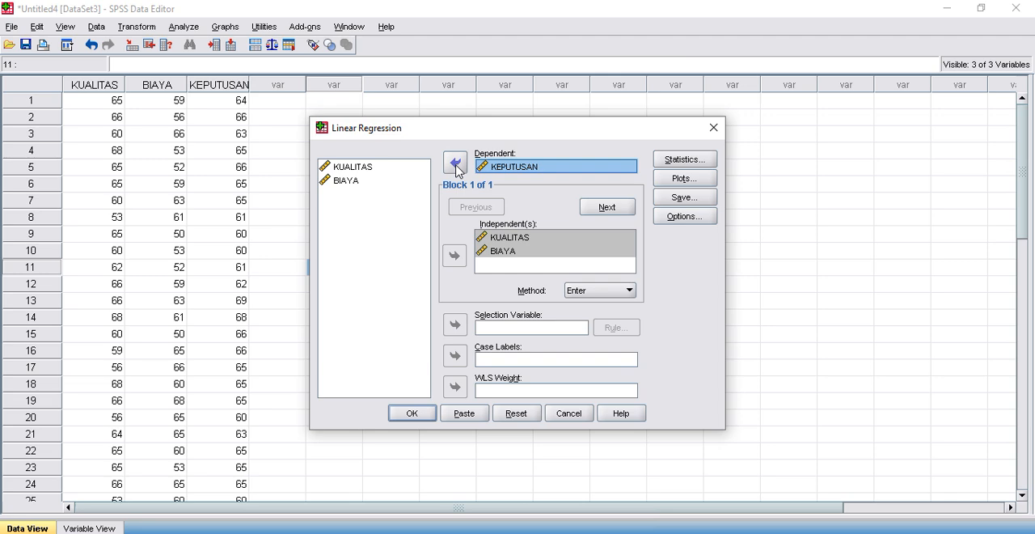
pyautogui.click(414, 414)
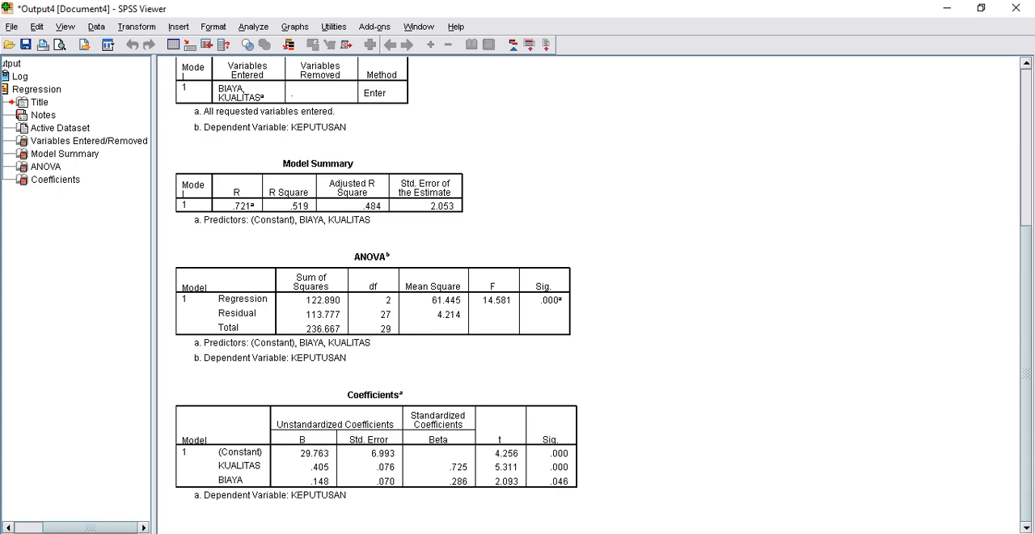
# - Switch to the PowerPoint slide show, go back to the Uji T slide for its significance rule, and return to the SPSS regression output
pyautogui.moveTo(315, 533)
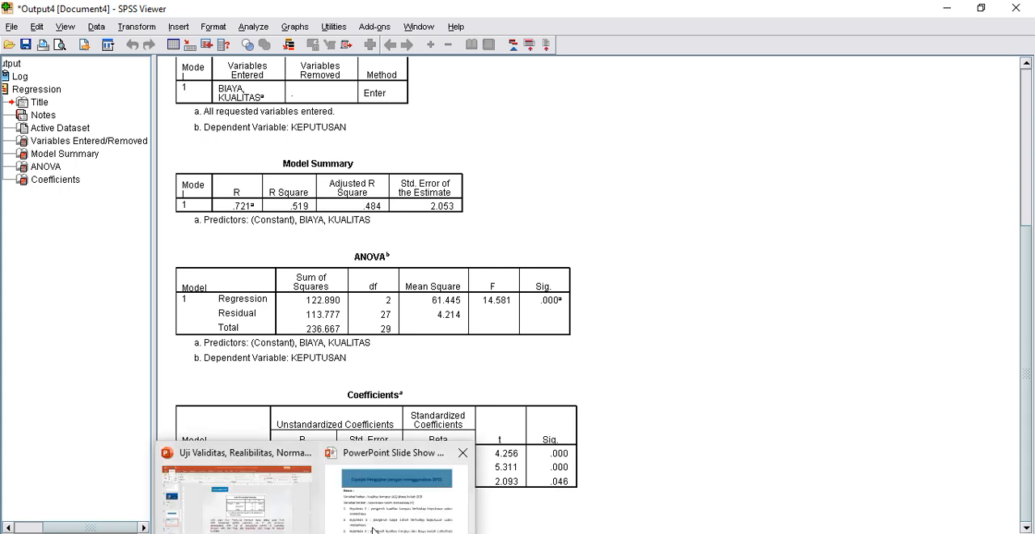
pyautogui.click(396, 489)
pyautogui.scroll(7, 518, 495)
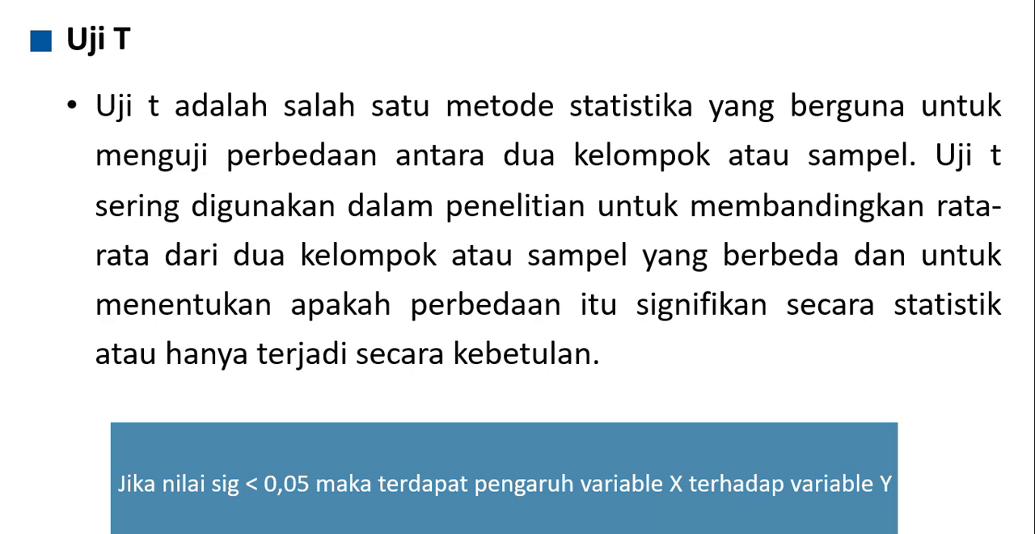
pyautogui.moveTo(389, 533)
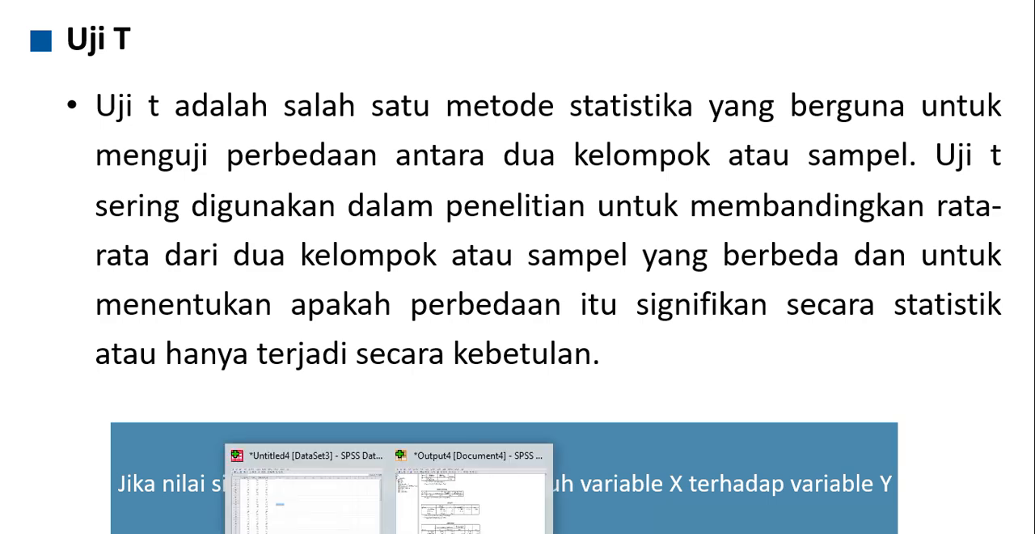
pyautogui.click(416, 522)
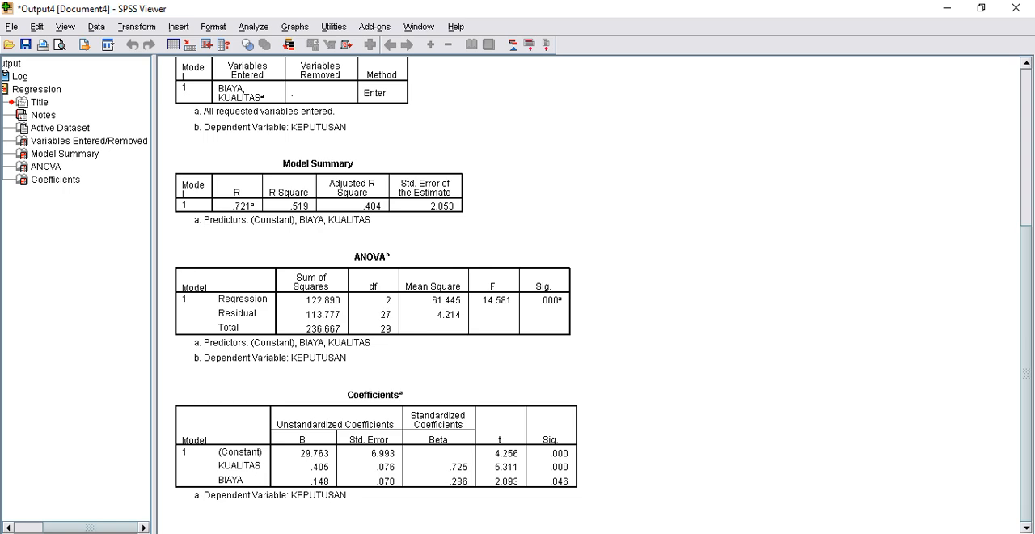
# - Switch to the PowerPoint slide show and advance from the Uji T slide through the case example's three hypotheses to the closing THANKS slide
pyautogui.click(315, 533)
pyautogui.click(354, 508)
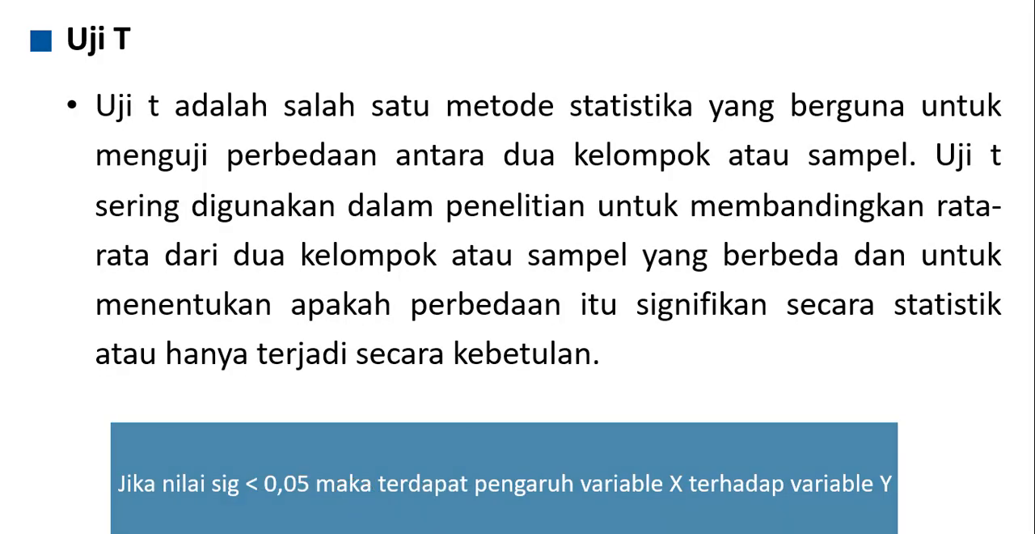
pyautogui.press('Down')
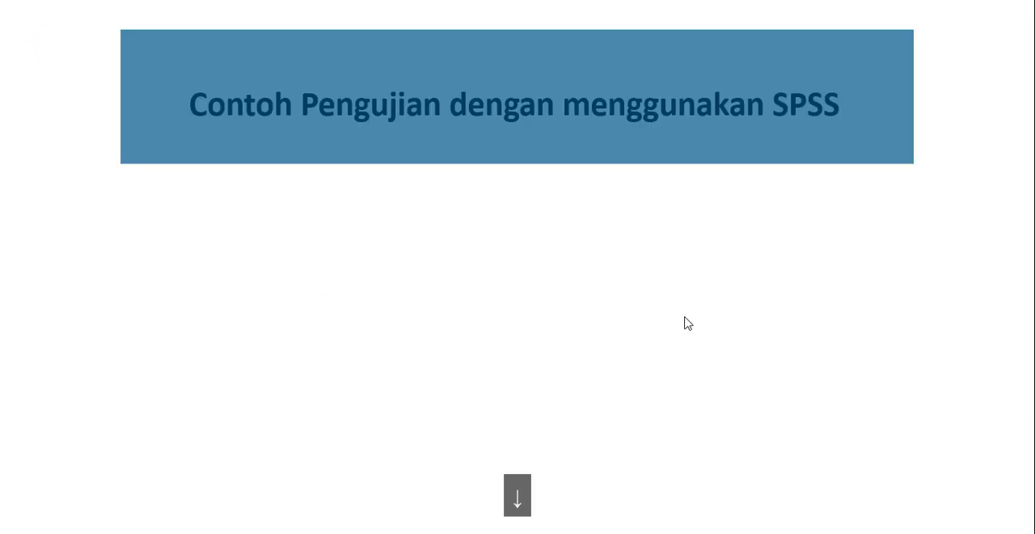
pyautogui.press('Down')
pyautogui.press('Down')
pyautogui.press('Down')
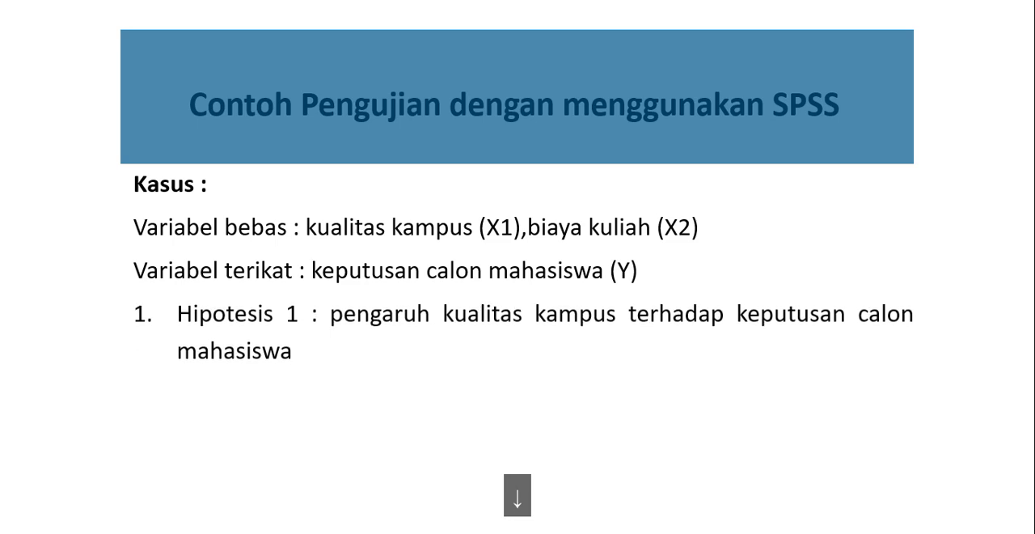
pyautogui.press('Down')
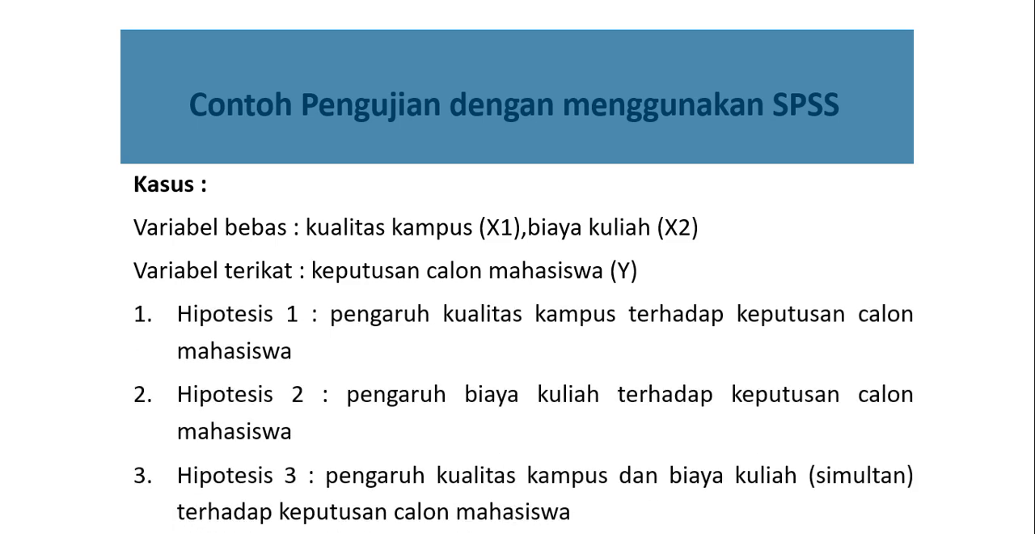
pyautogui.press('Down')
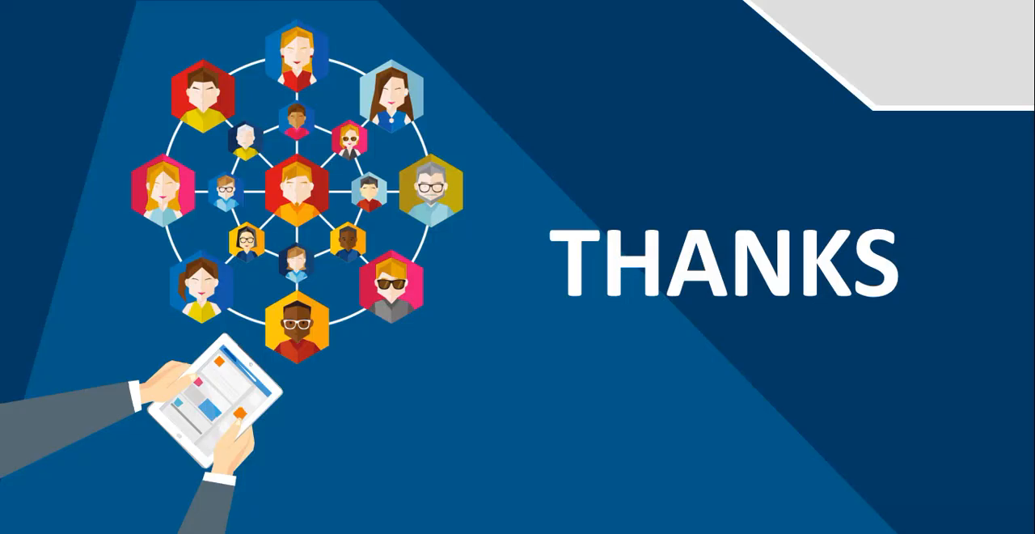